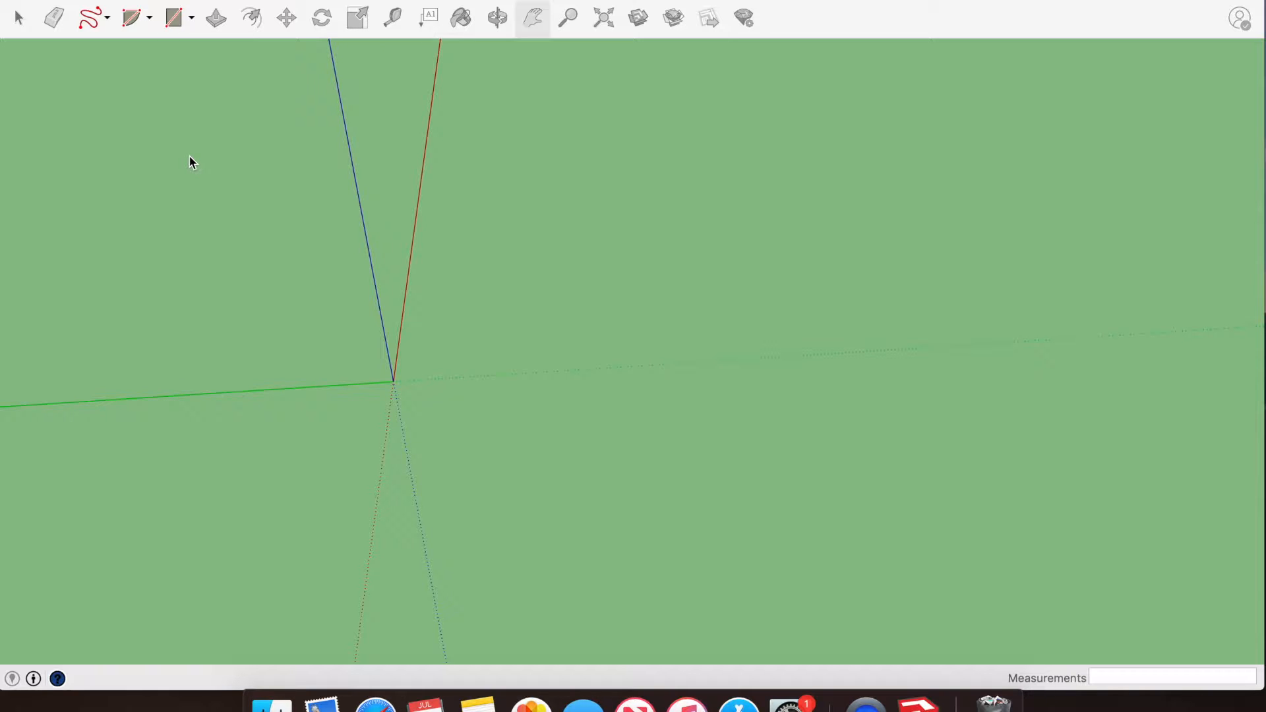
Step: Draw a 3.5 by 3.5 inch square on the ground near the origin
{"action": "left_click", "coordinate": [173, 18]}
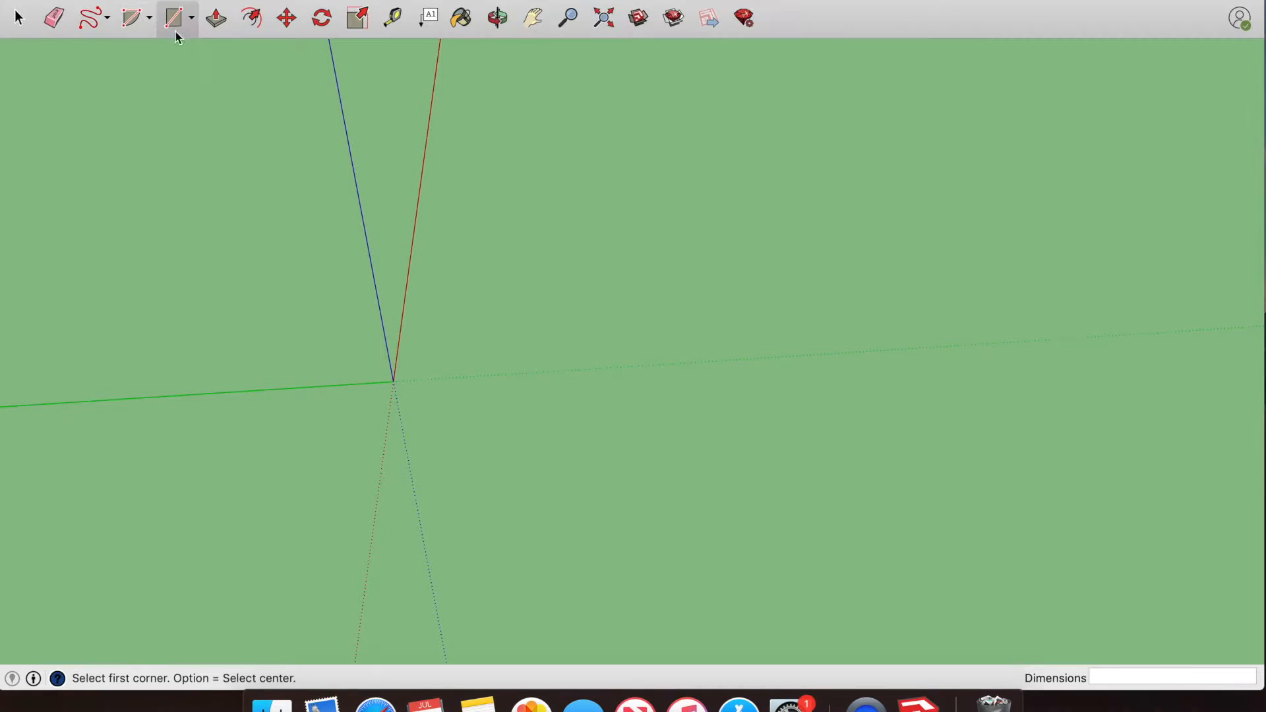
{"action": "left_click", "coordinate": [514, 434]}
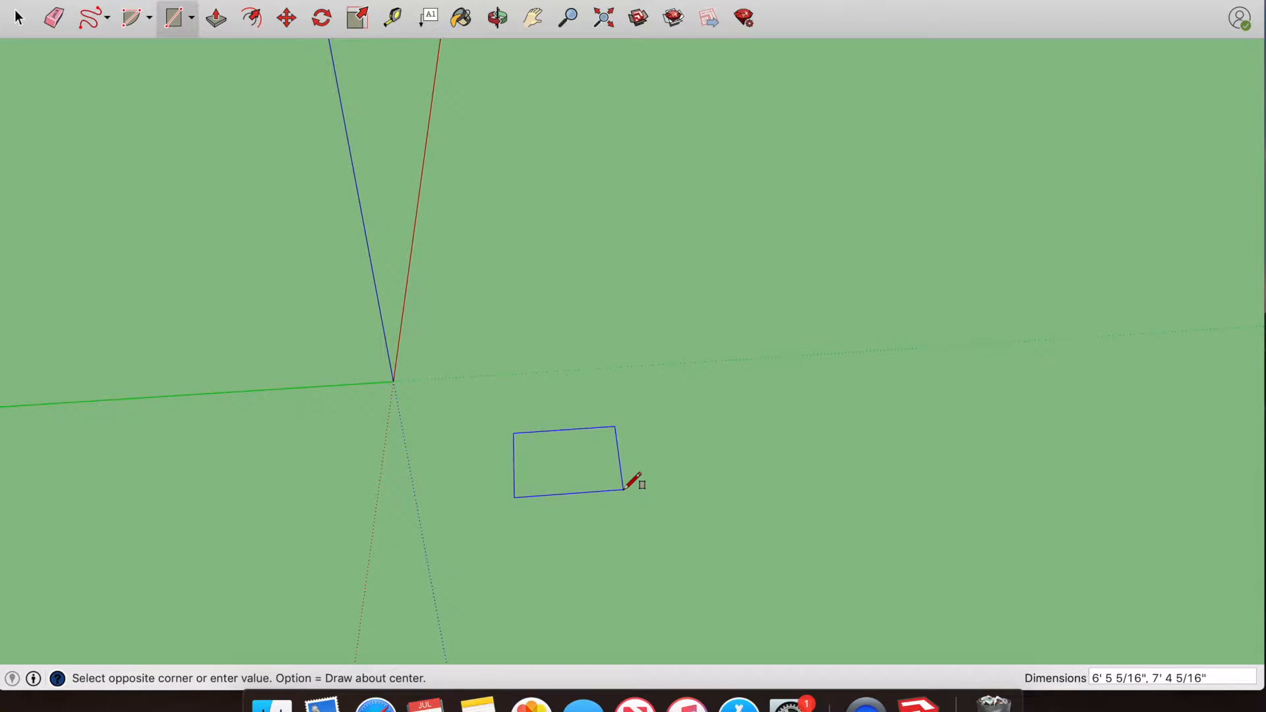
{"action": "type", "text": "3.5,3.5"}
{"action": "key", "text": "Escape"}
{"action": "scroll", "coordinate": [553, 414], "scroll_direction": "up", "scroll_amount": 8}
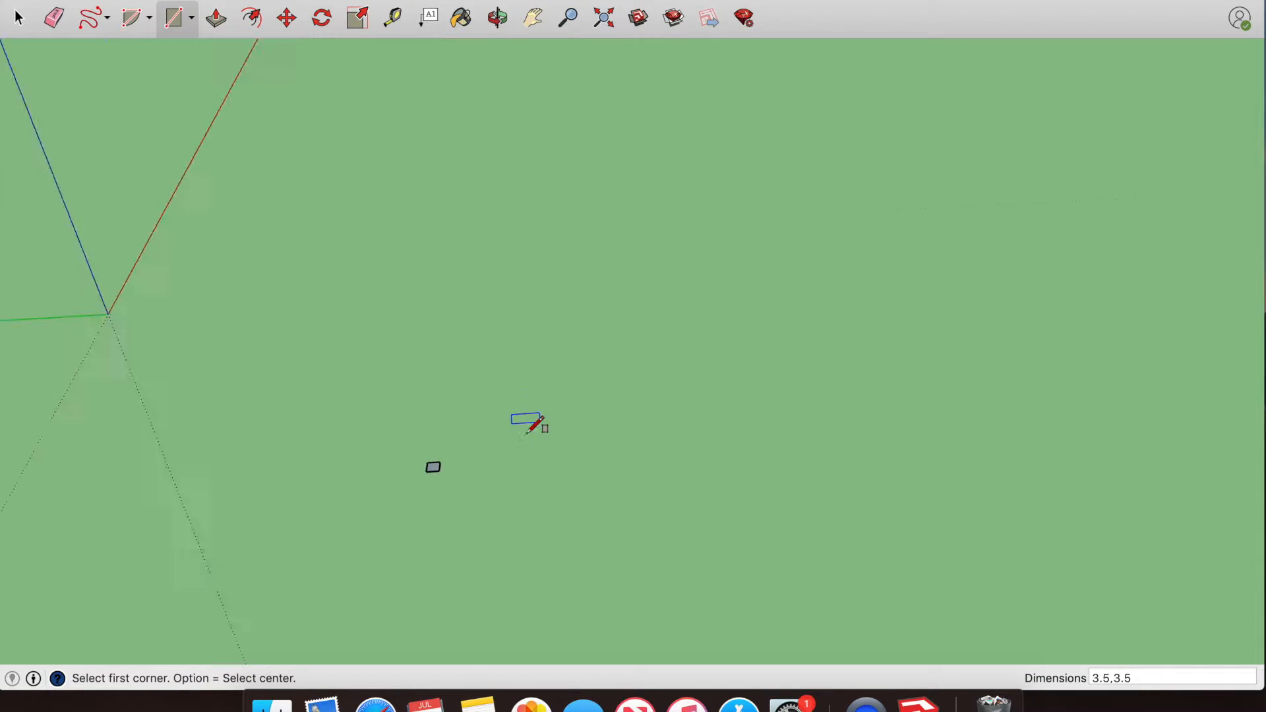
Step: Extrude the square upward by 1/2 inch into a flat slab
{"action": "left_click", "coordinate": [533, 18]}
{"action": "left_click_drag", "start_coordinate": [404, 378], "coordinate": [538, 279]}
{"action": "scroll", "coordinate": [537, 320], "scroll_direction": "up", "scroll_amount": 4}
{"action": "left_click_drag", "start_coordinate": [503, 415], "coordinate": [495, 336]}
{"action": "scroll", "coordinate": [493, 342], "scroll_direction": "up", "scroll_amount": 5}
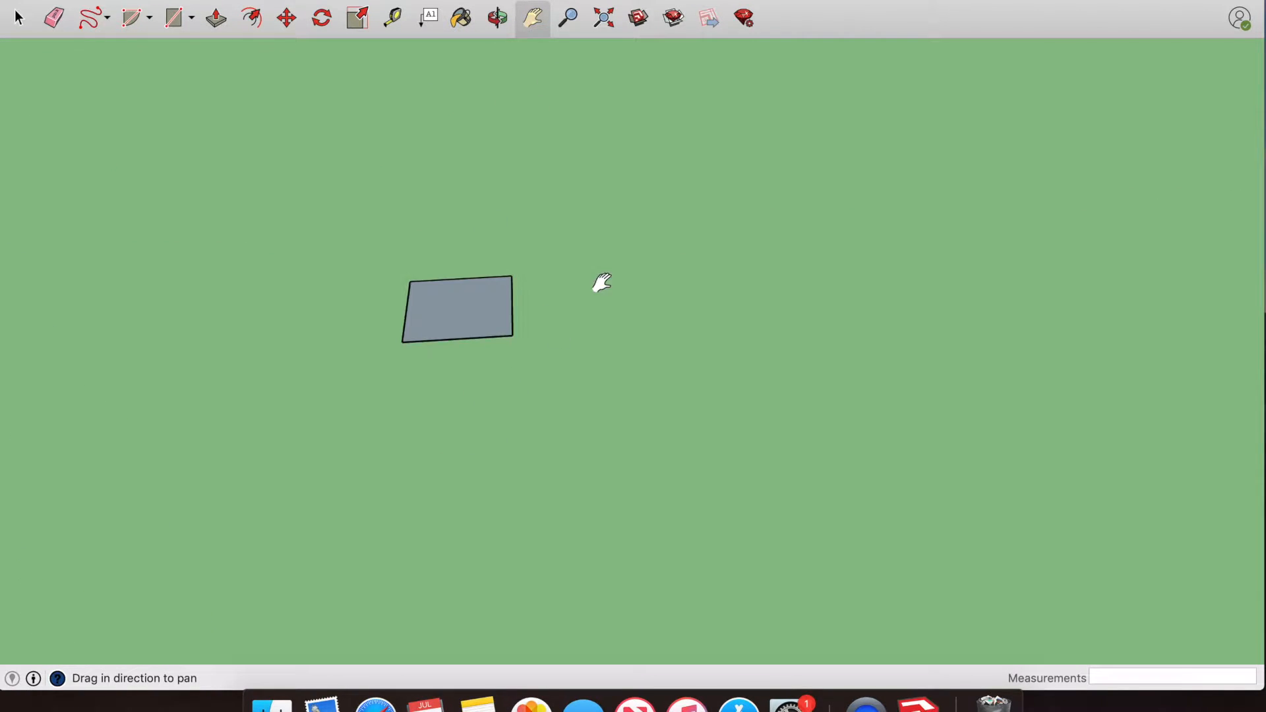
{"action": "left_click", "coordinate": [216, 18]}
{"action": "left_click_drag", "start_coordinate": [446, 319], "coordinate": [455, 300]}
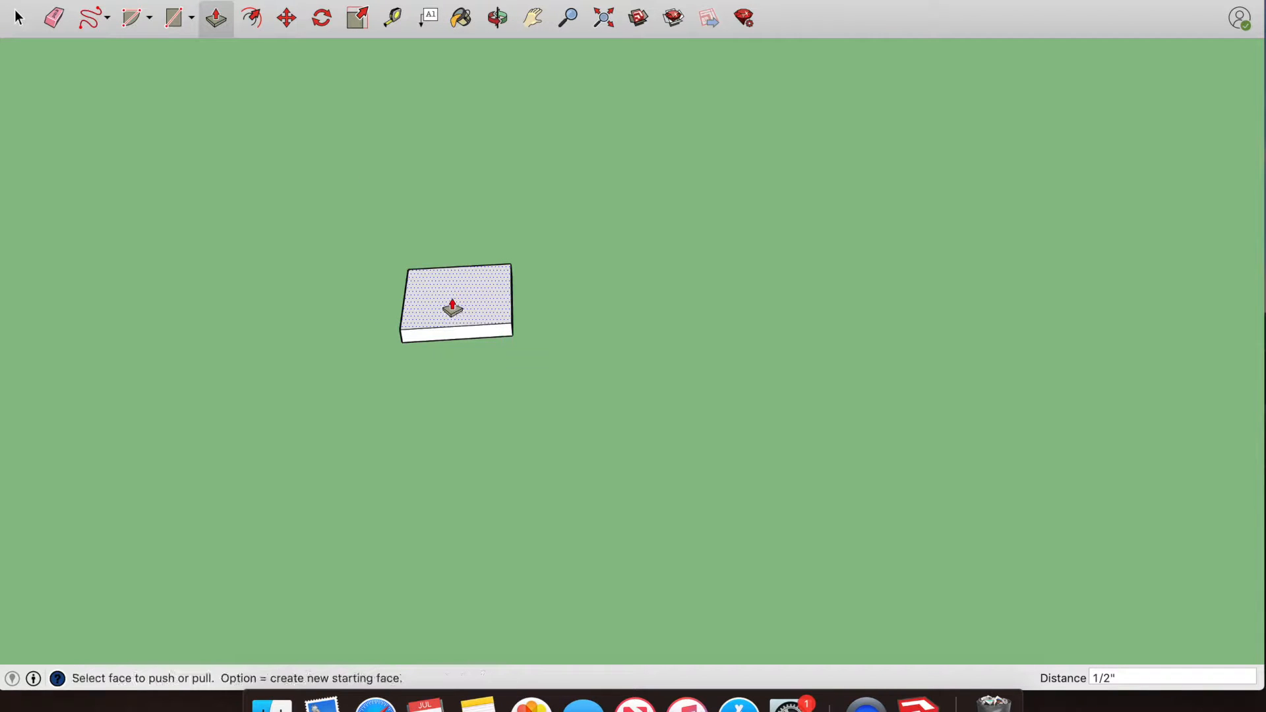
Step: Place guide lines 3/16 inch inside each of the four edges of the slab's large face
{"action": "middle_click_drag", "start_coordinate": [319, 181], "coordinate": [358, 242]}
{"action": "left_click", "coordinate": [393, 18]}
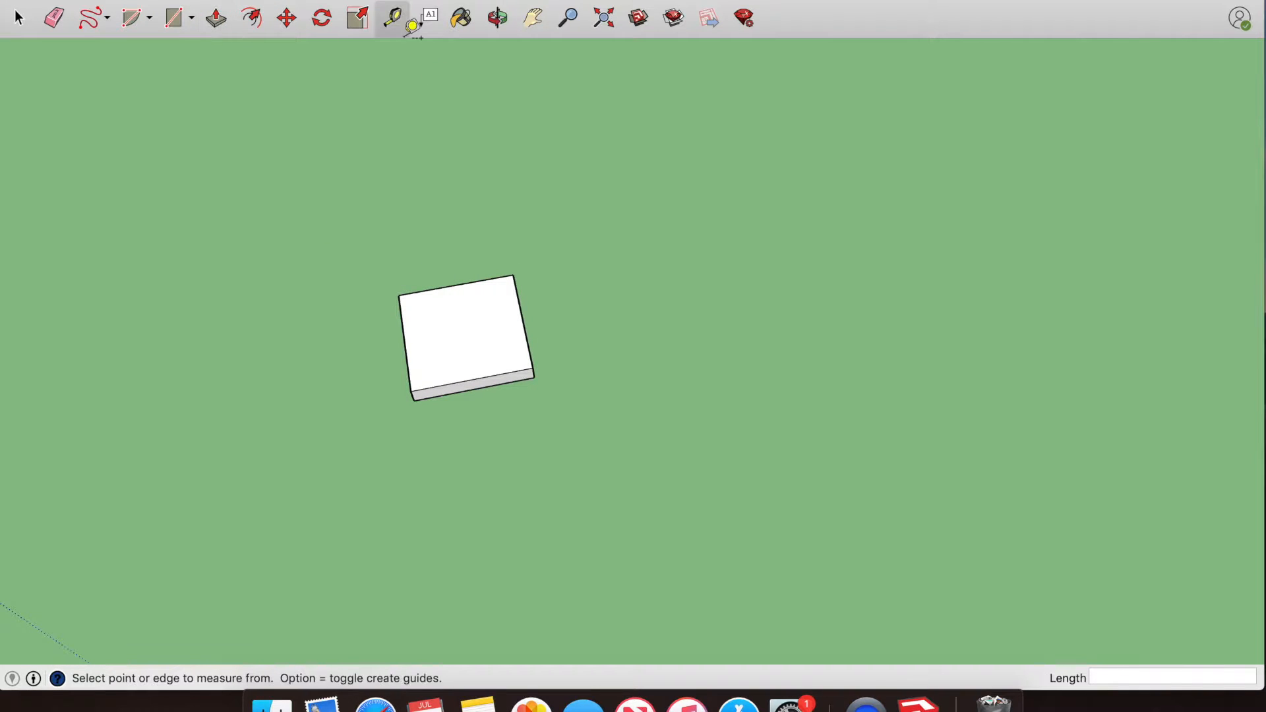
{"action": "scroll", "coordinate": [454, 296], "scroll_direction": "up", "scroll_amount": 5}
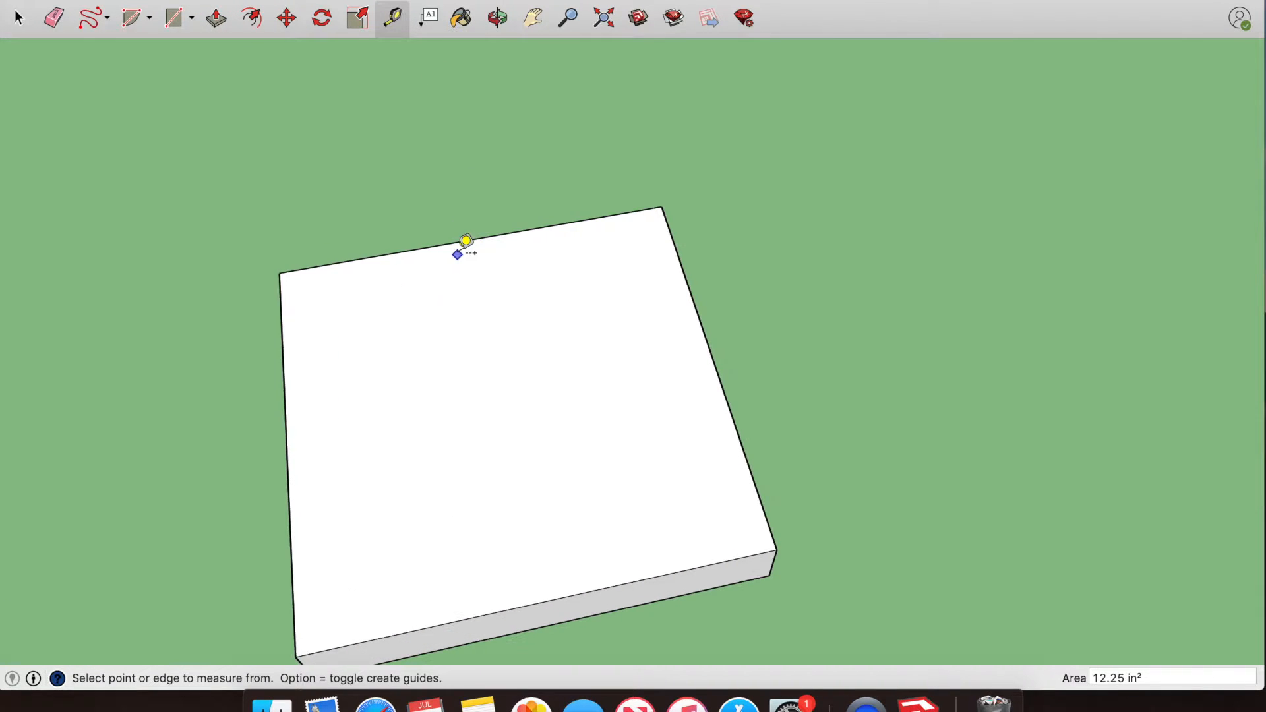
{"action": "left_click", "coordinate": [474, 239]}
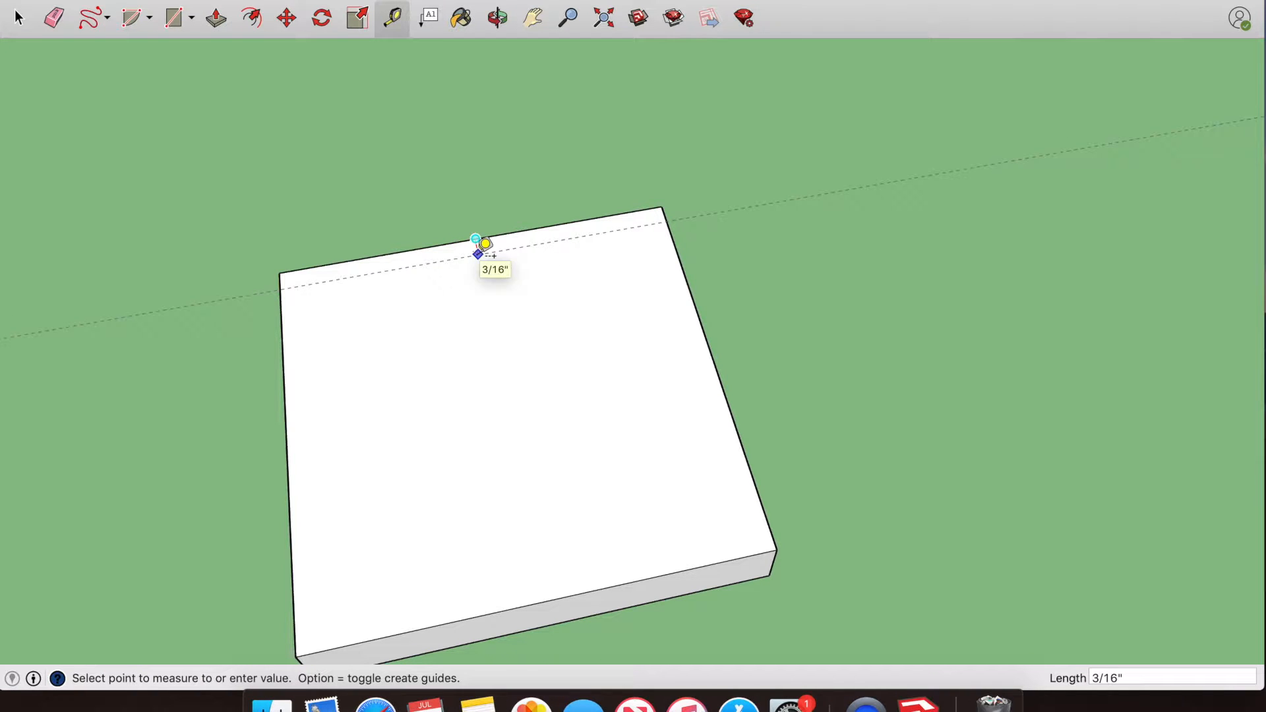
{"action": "left_click", "coordinate": [486, 244]}
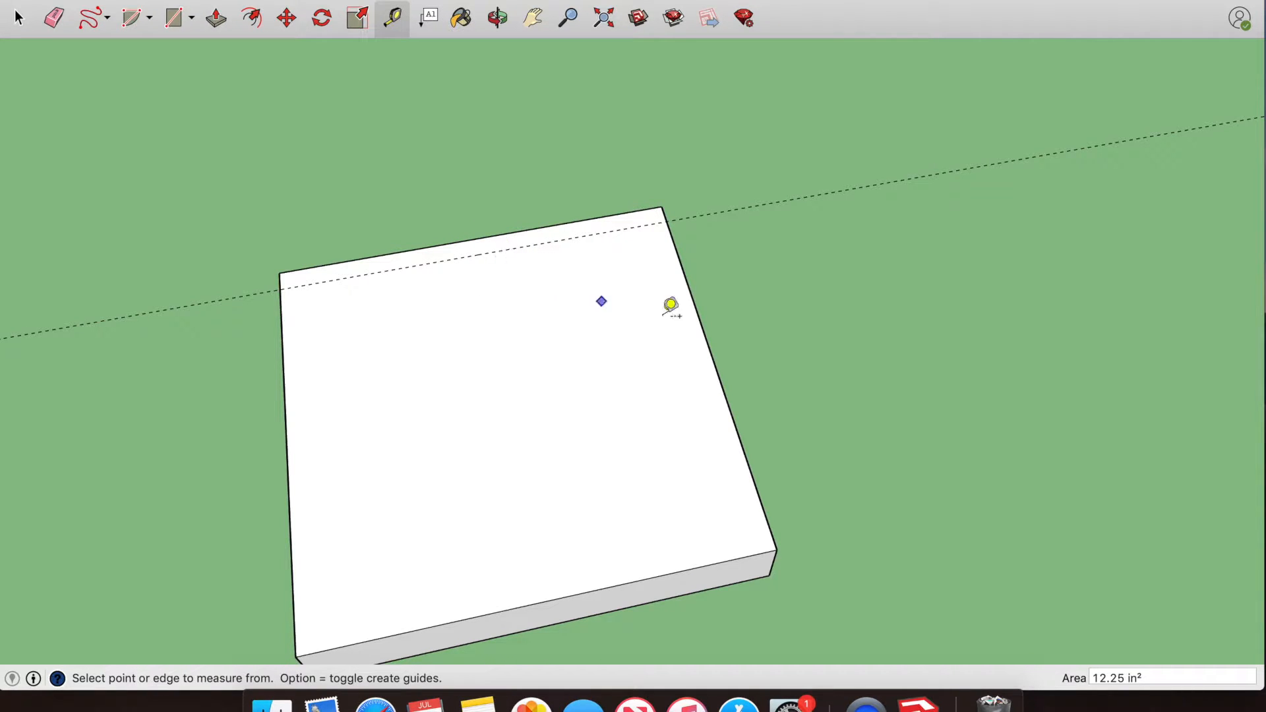
{"action": "left_click", "coordinate": [714, 358]}
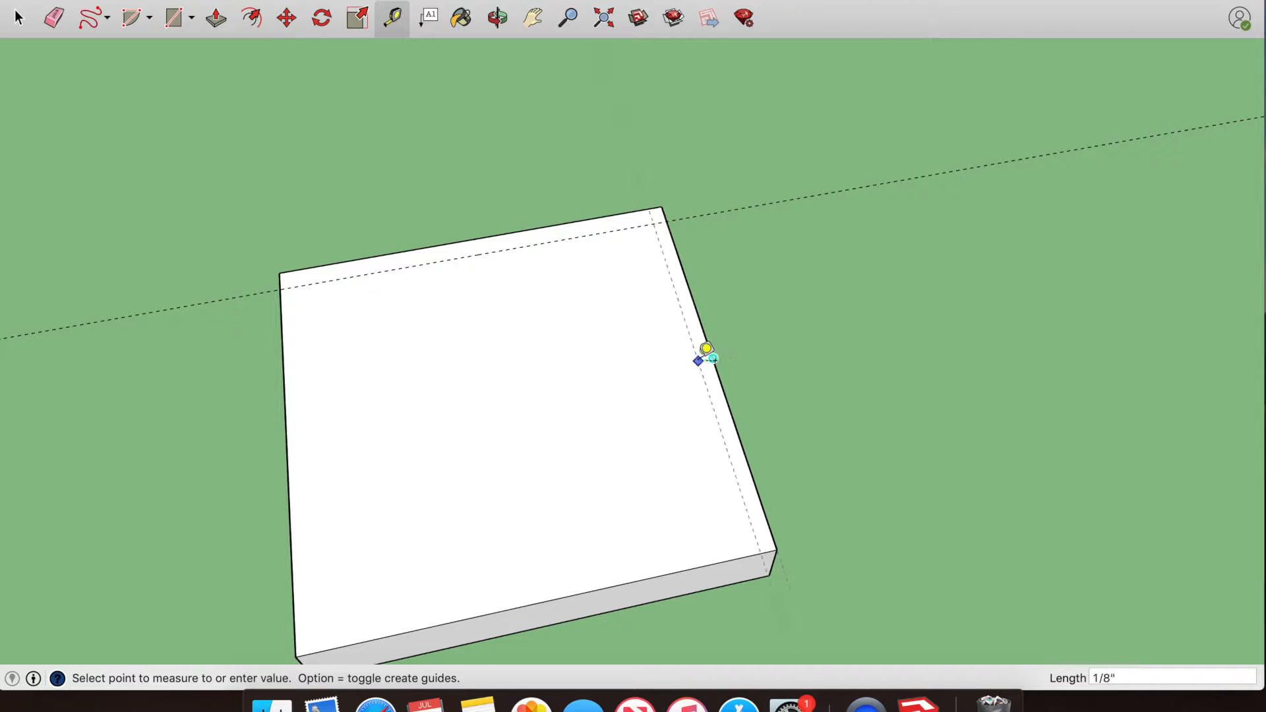
{"action": "left_click", "coordinate": [698, 353]}
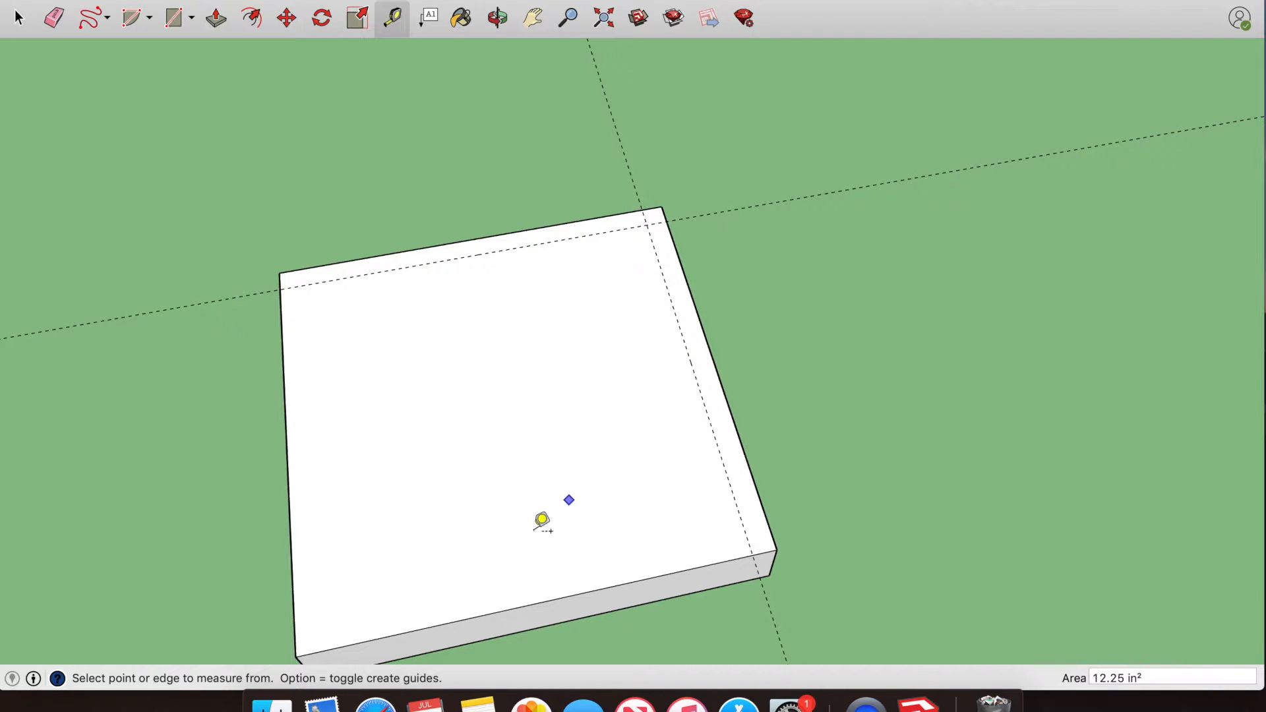
{"action": "left_click", "coordinate": [544, 600]}
{"action": "left_click", "coordinate": [550, 569]}
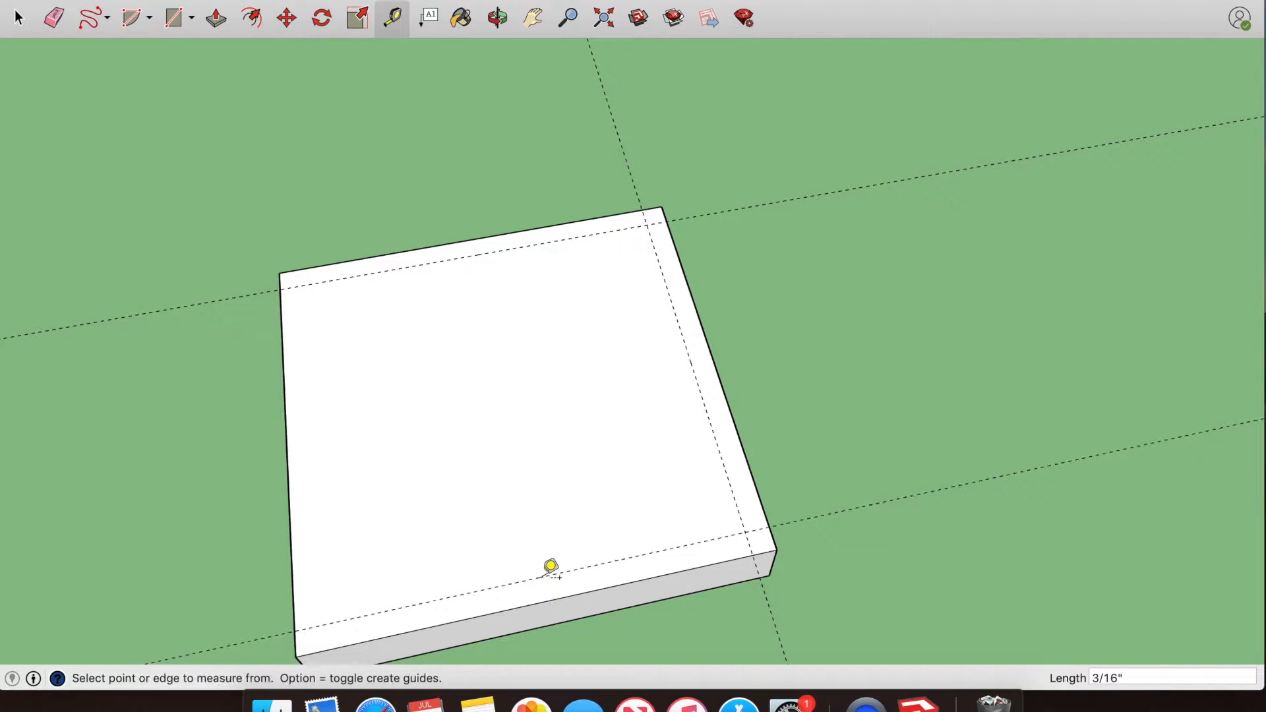
{"action": "left_click", "coordinate": [287, 440]}
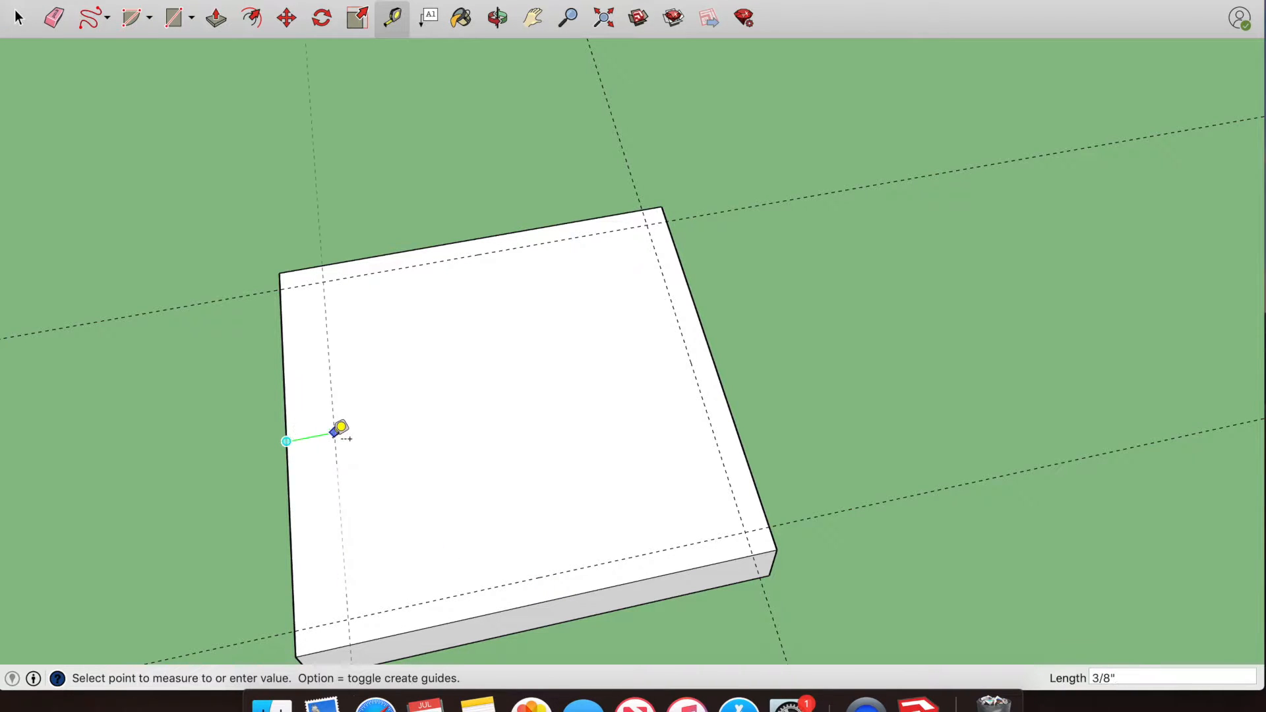
{"action": "left_click", "coordinate": [327, 437]}
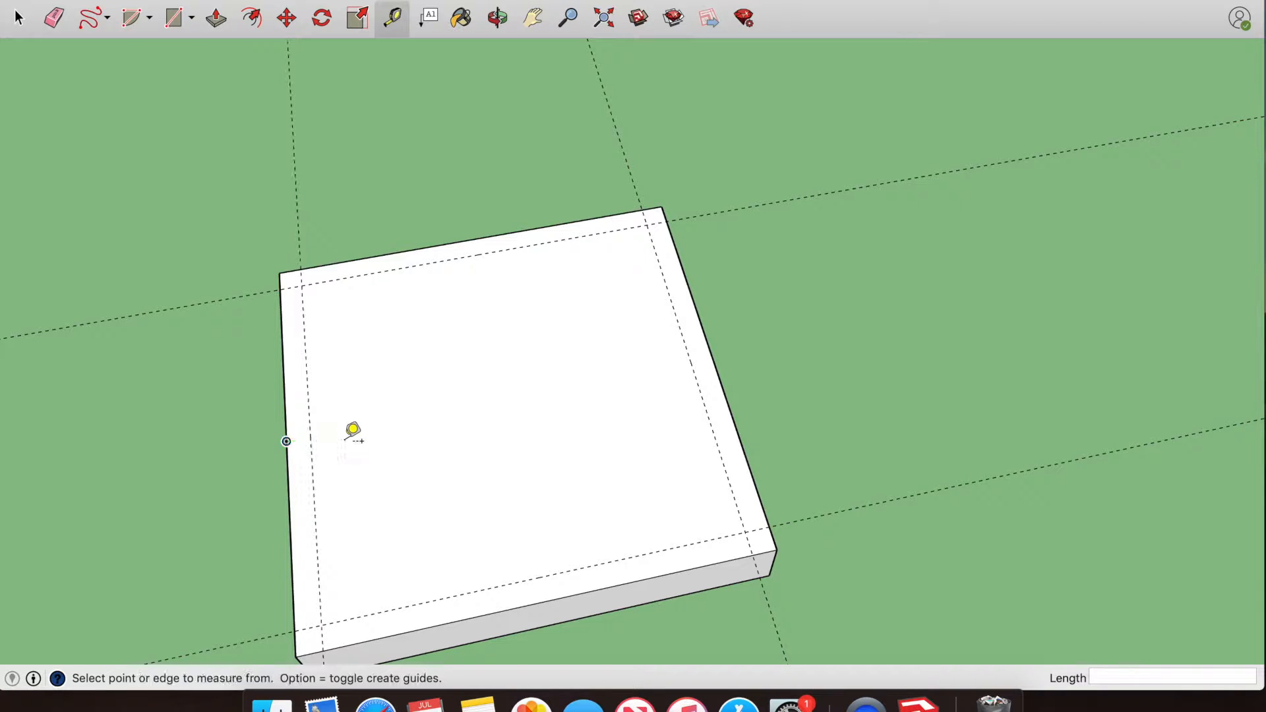
Step: Draw a 3 1/8 by 3 1/8 inch square between opposite guide intersections on the slab's face
{"action": "left_click", "coordinate": [183, 19]}
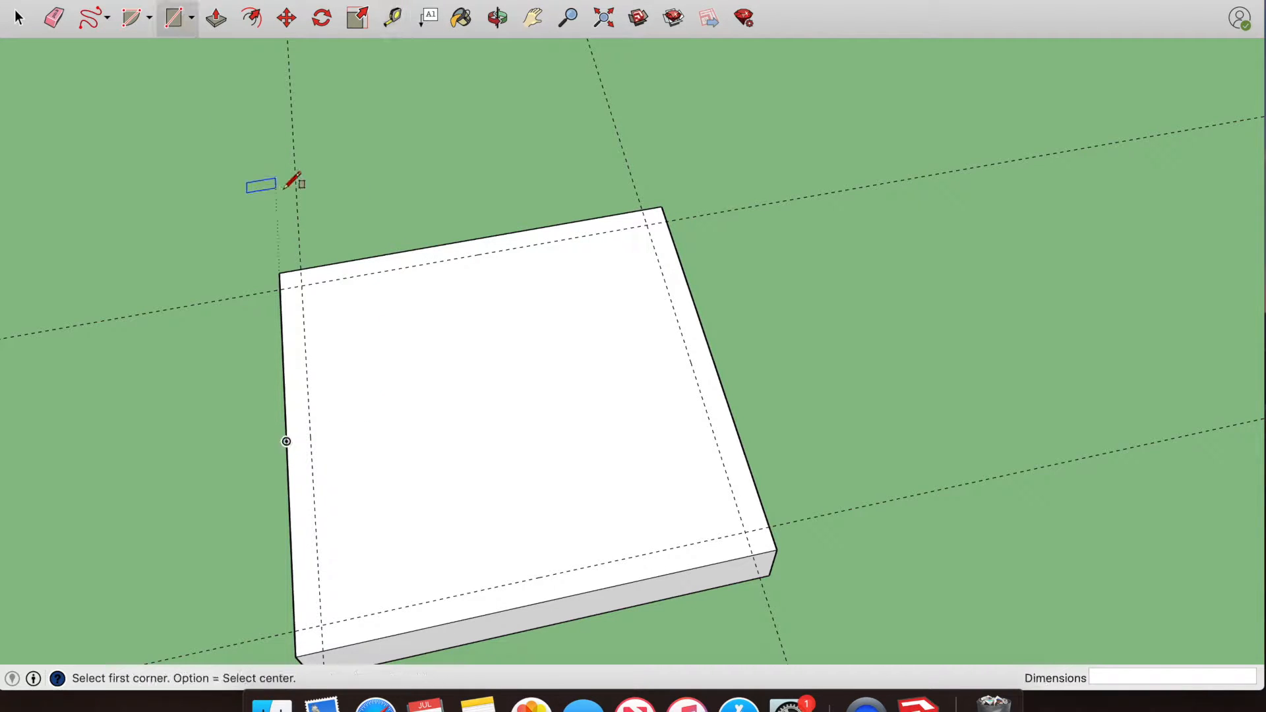
{"action": "left_click", "coordinate": [302, 285]}
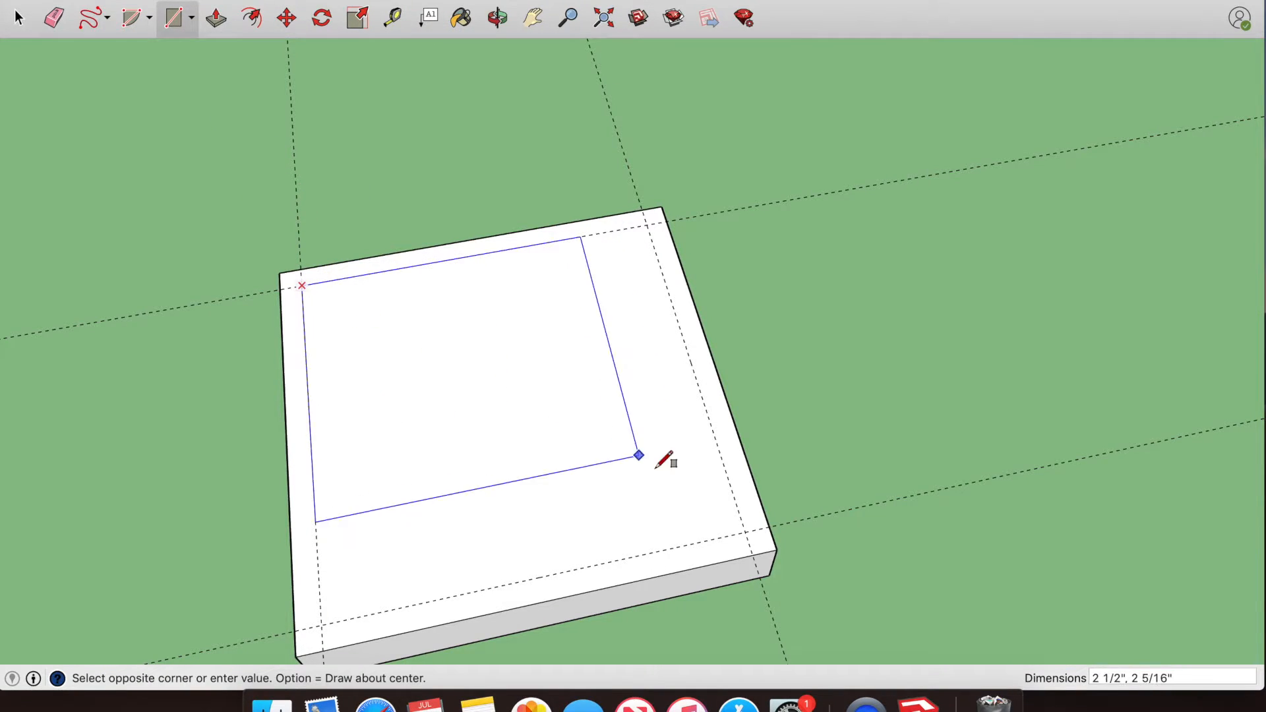
{"action": "left_click", "coordinate": [744, 531]}
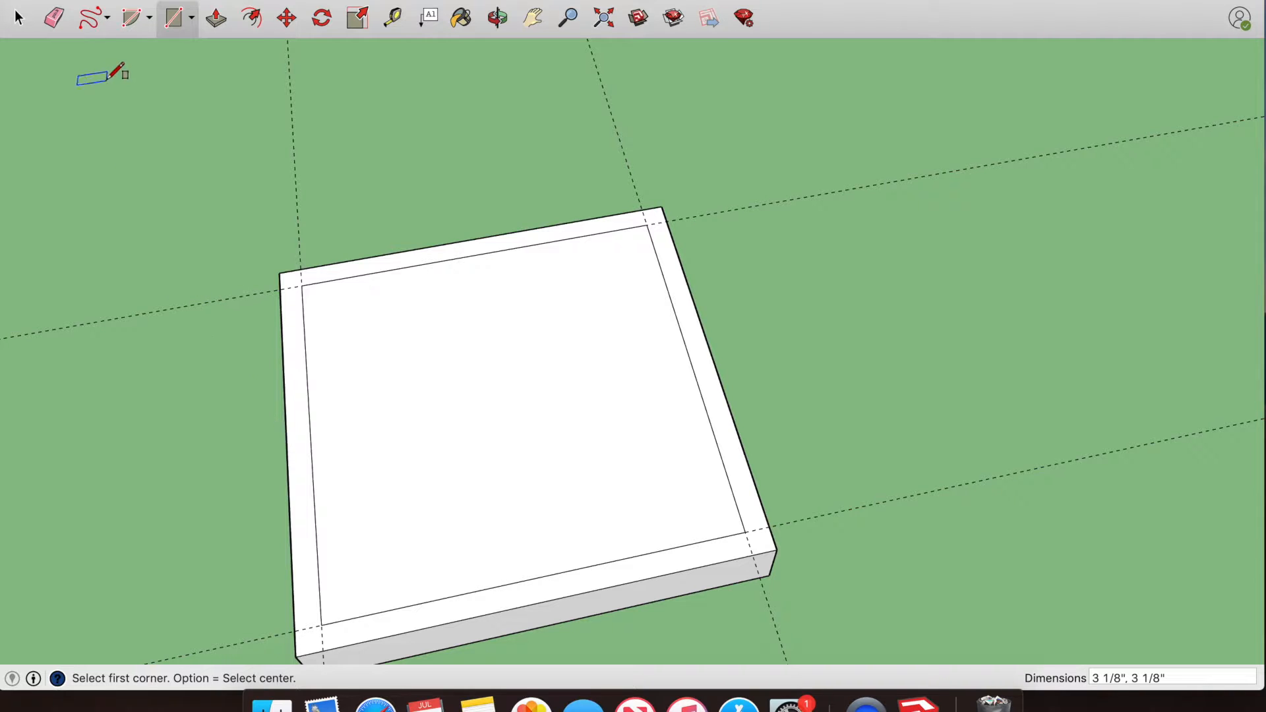
Step: Draw a small freehand arc across each of the four corners of the inner square
{"action": "left_click", "coordinate": [92, 20]}
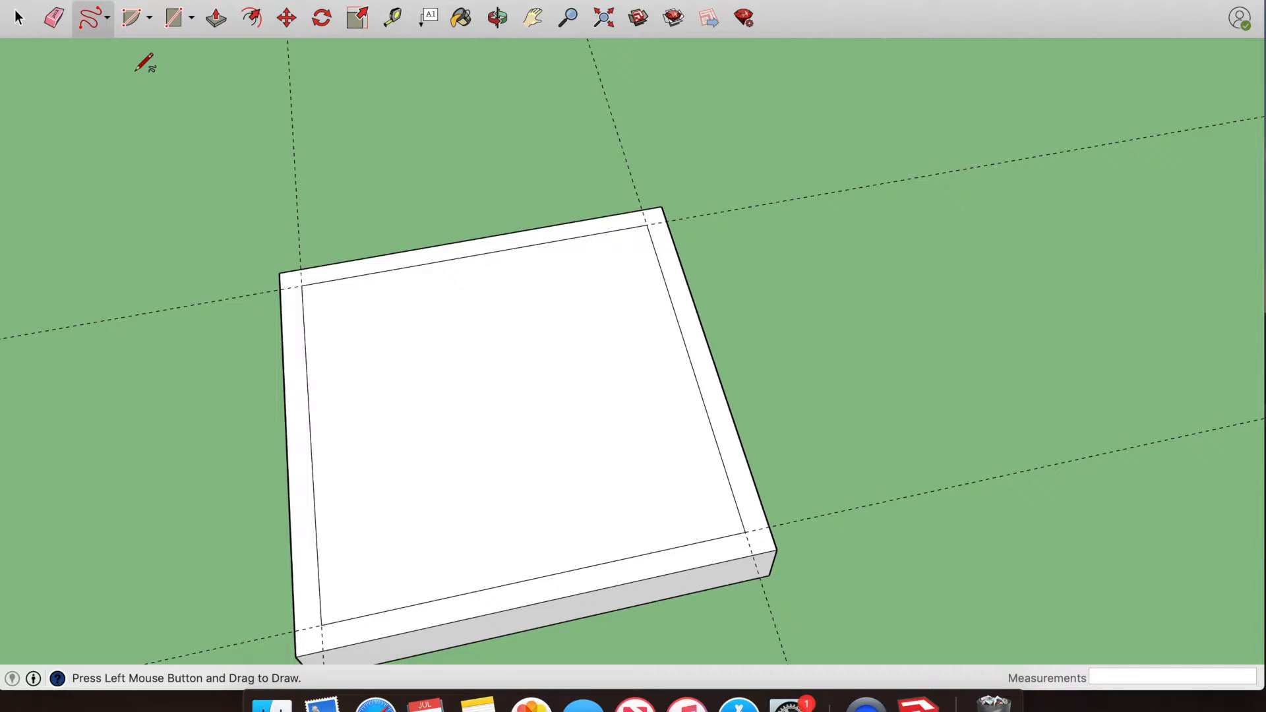
{"action": "left_click", "coordinate": [108, 19]}
{"action": "left_click", "coordinate": [133, 79]}
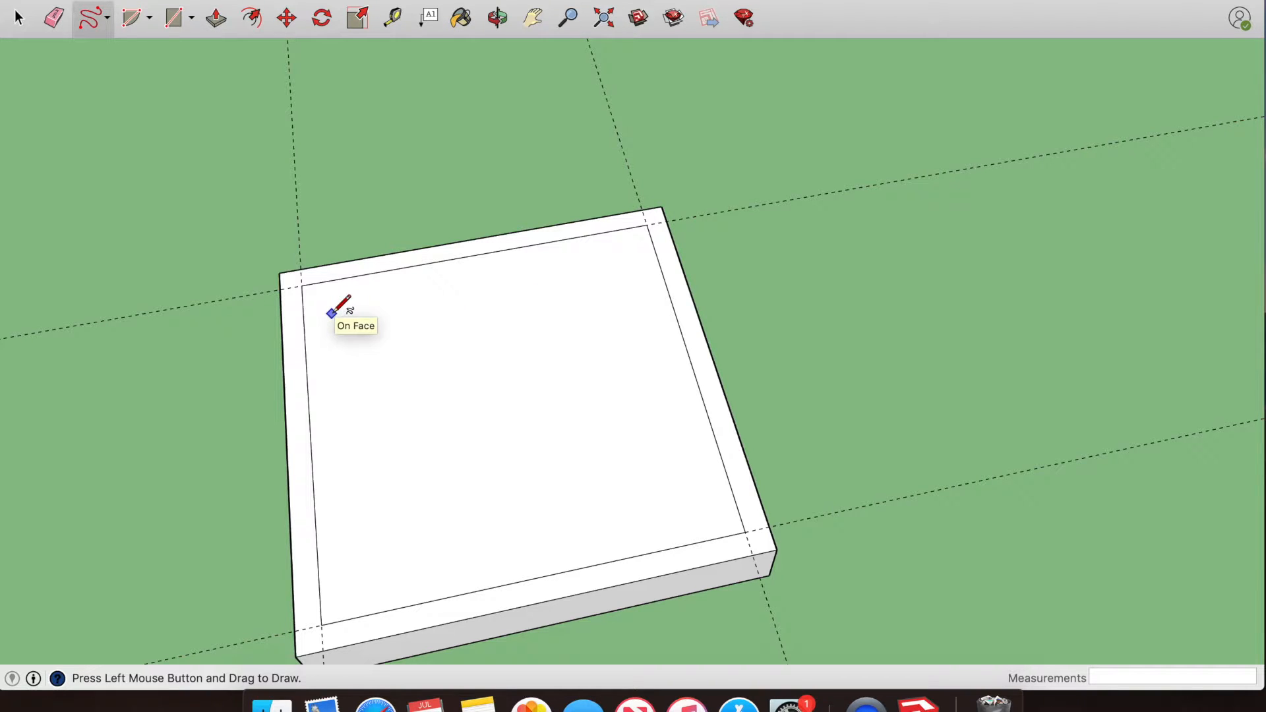
{"action": "mouse_move", "coordinate": [304, 332]}
{"action": "left_mouse_down"}
{"action": "mouse_move", "coordinate": [334, 320]}
{"action": "mouse_move", "coordinate": [353, 277]}
{"action": "left_mouse_up"}
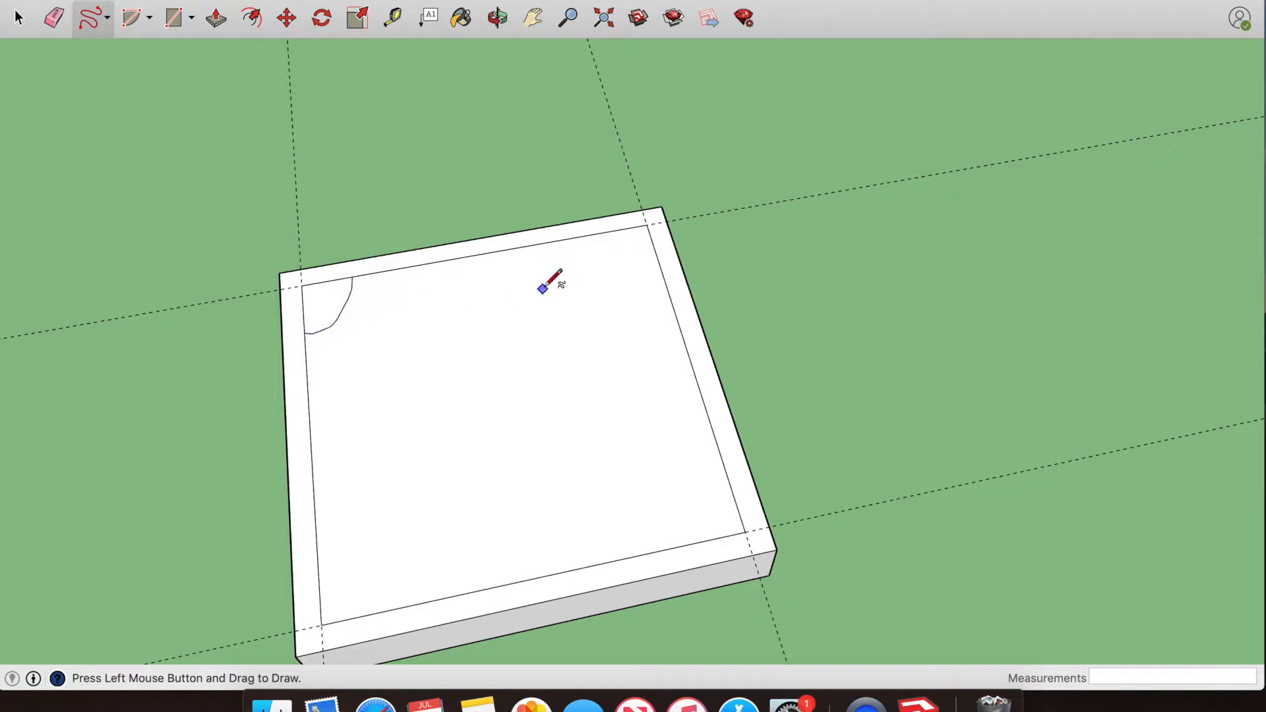
{"action": "mouse_move", "coordinate": [591, 235]}
{"action": "left_mouse_down"}
{"action": "mouse_move", "coordinate": [603, 259]}
{"action": "mouse_move", "coordinate": [663, 275]}
{"action": "left_mouse_up"}
{"action": "mouse_move", "coordinate": [317, 550]}
{"action": "left_mouse_down"}
{"action": "mouse_move", "coordinate": [345, 552]}
{"action": "mouse_move", "coordinate": [396, 608]}
{"action": "left_mouse_up"}
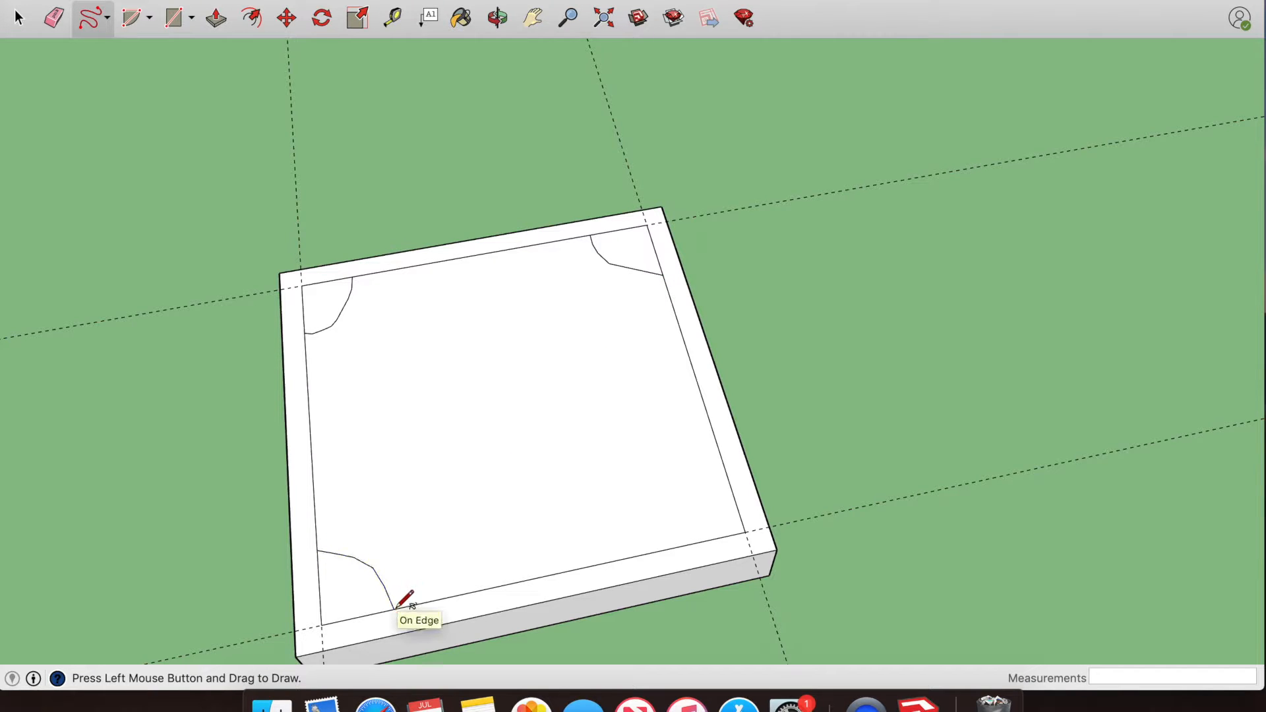
{"action": "mouse_move", "coordinate": [673, 546]}
{"action": "left_mouse_down"}
{"action": "mouse_move", "coordinate": [673, 522]}
{"action": "mouse_move", "coordinate": [729, 483]}
{"action": "left_mouse_up"}
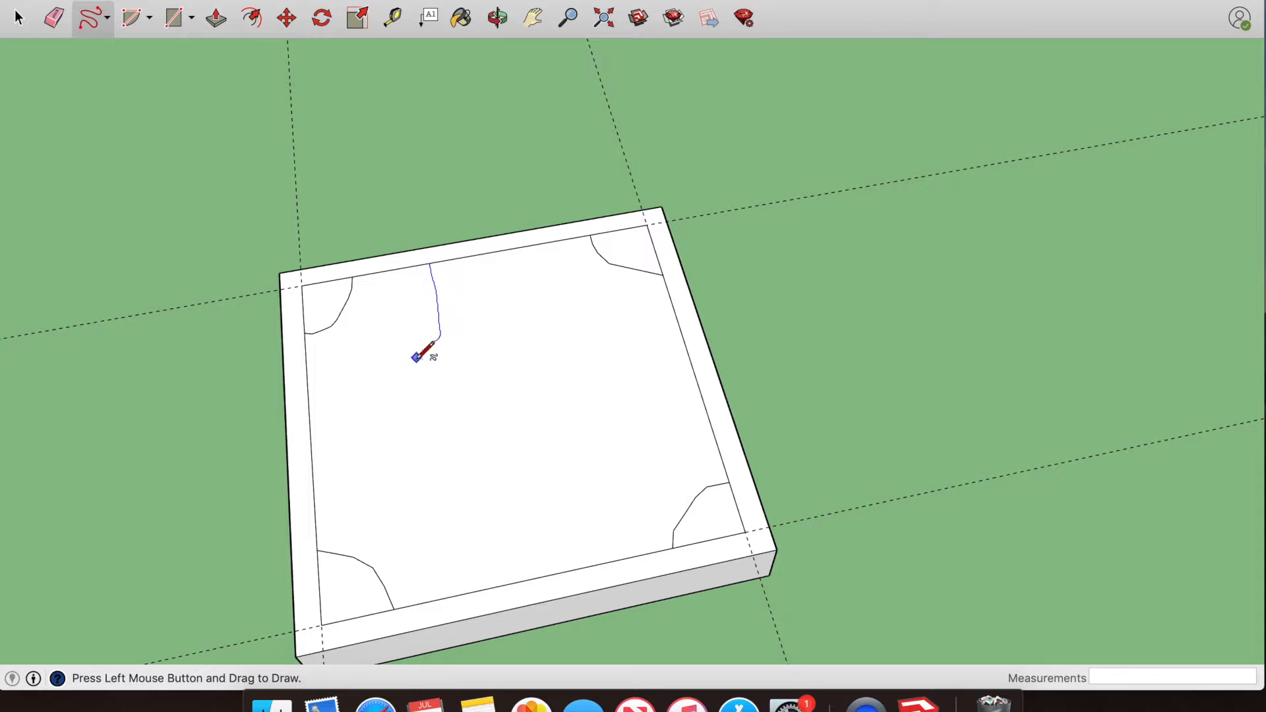
Step: Draw a larger freehand curve around each corner arc, ending on the inner square's edges and leaving a cross-shaped strip between them
{"action": "left_click_drag", "start_coordinate": [368, 397], "coordinate": [309, 409]}
{"action": "mouse_move", "coordinate": [312, 476]}
{"action": "left_mouse_down"}
{"action": "mouse_move", "coordinate": [461, 496]}
{"action": "mouse_move", "coordinate": [501, 584]}
{"action": "left_mouse_up"}
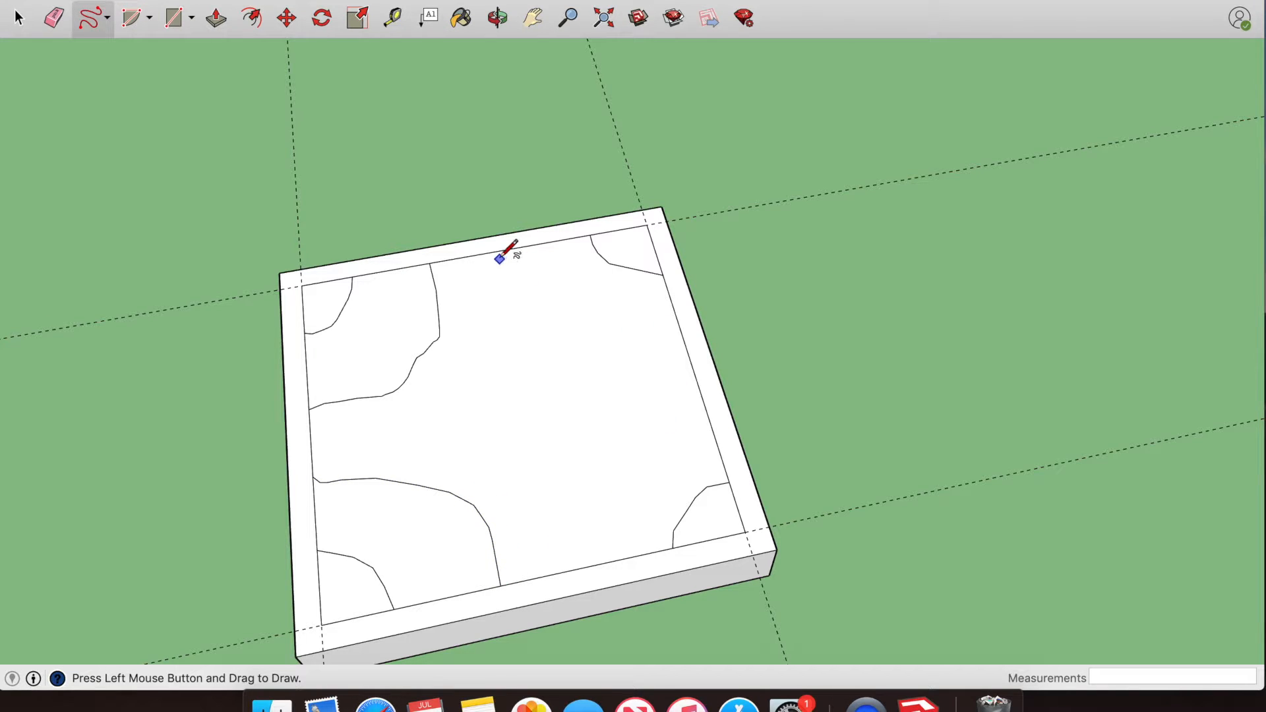
{"action": "mouse_move", "coordinate": [497, 251]}
{"action": "left_mouse_down"}
{"action": "mouse_move", "coordinate": [517, 321]}
{"action": "mouse_move", "coordinate": [569, 360]}
{"action": "mouse_move", "coordinate": [685, 345]}
{"action": "mouse_move", "coordinate": [613, 394]}
{"action": "mouse_move", "coordinate": [521, 402]}
{"action": "mouse_move", "coordinate": [509, 446]}
{"action": "mouse_move", "coordinate": [591, 563]}
{"action": "left_mouse_up"}
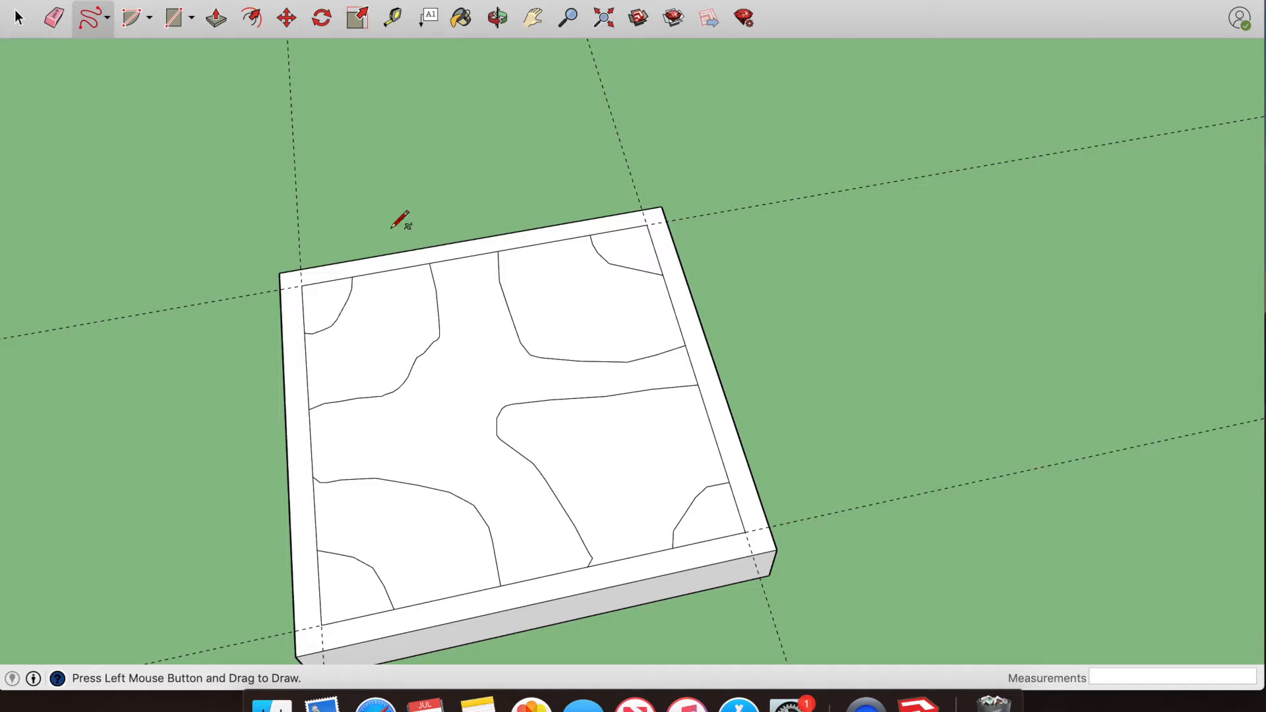
Step: Draw a small closed freehand loop at the centre of the cross-shaped strip
{"action": "key", "text": "o"}
{"action": "left_click_drag", "start_coordinate": [871, 393], "coordinate": [838, 455]}
{"action": "middle_click_drag", "start_coordinate": [837, 455], "coordinate": [840, 459]}
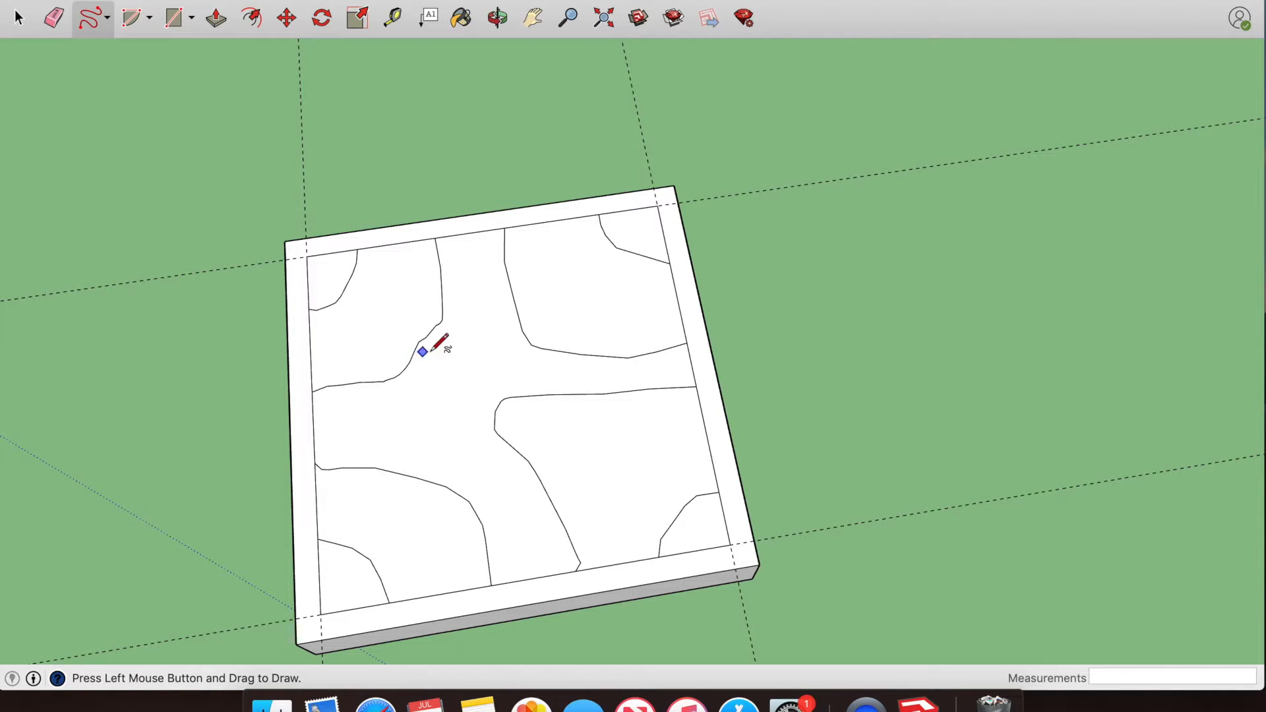
{"action": "mouse_move", "coordinate": [461, 352]}
{"action": "left_mouse_down"}
{"action": "mouse_move", "coordinate": [437, 362]}
{"action": "mouse_move", "coordinate": [450, 403]}
{"action": "mouse_move", "coordinate": [486, 387]}
{"action": "mouse_move", "coordinate": [464, 350]}
{"action": "left_mouse_up"}
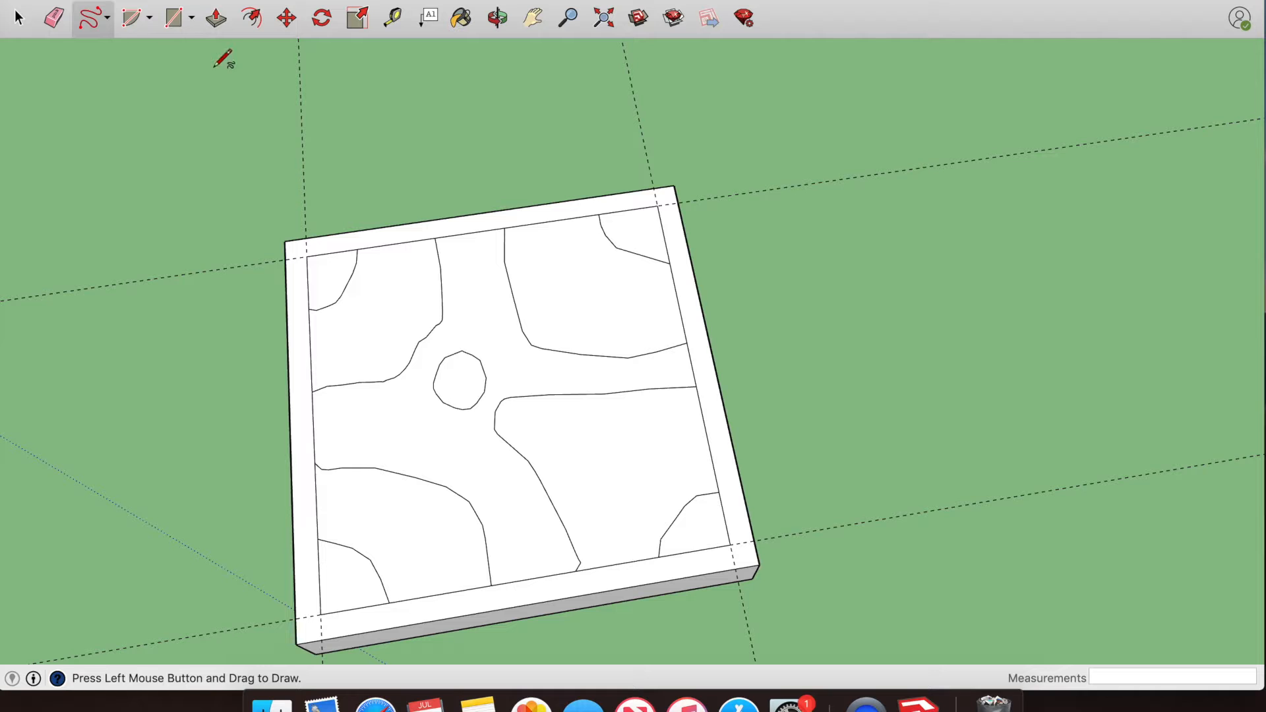
Step: Push the four regions between the corner arcs and the larger curves down by 1/4 inch
{"action": "left_click", "coordinate": [216, 18]}
{"action": "middle_click_drag", "start_coordinate": [754, 241], "coordinate": [615, 211]}
{"action": "left_click", "coordinate": [492, 242]}
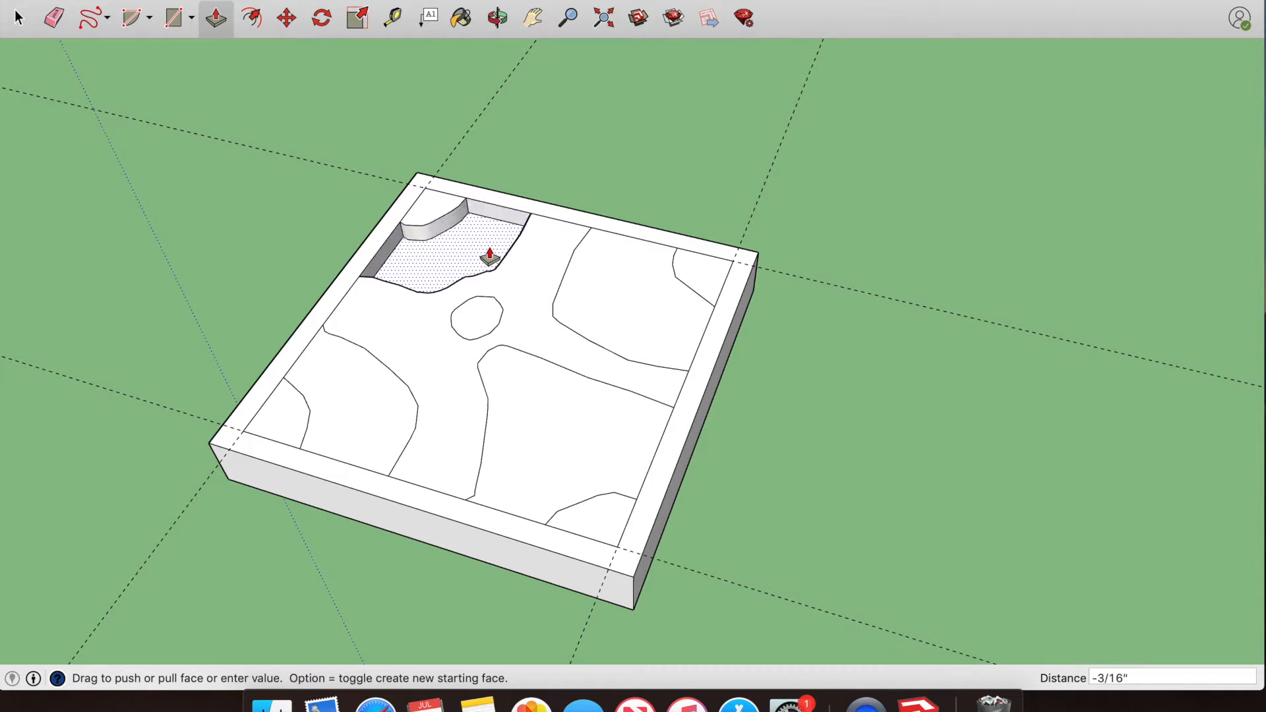
{"action": "left_click", "coordinate": [489, 263]}
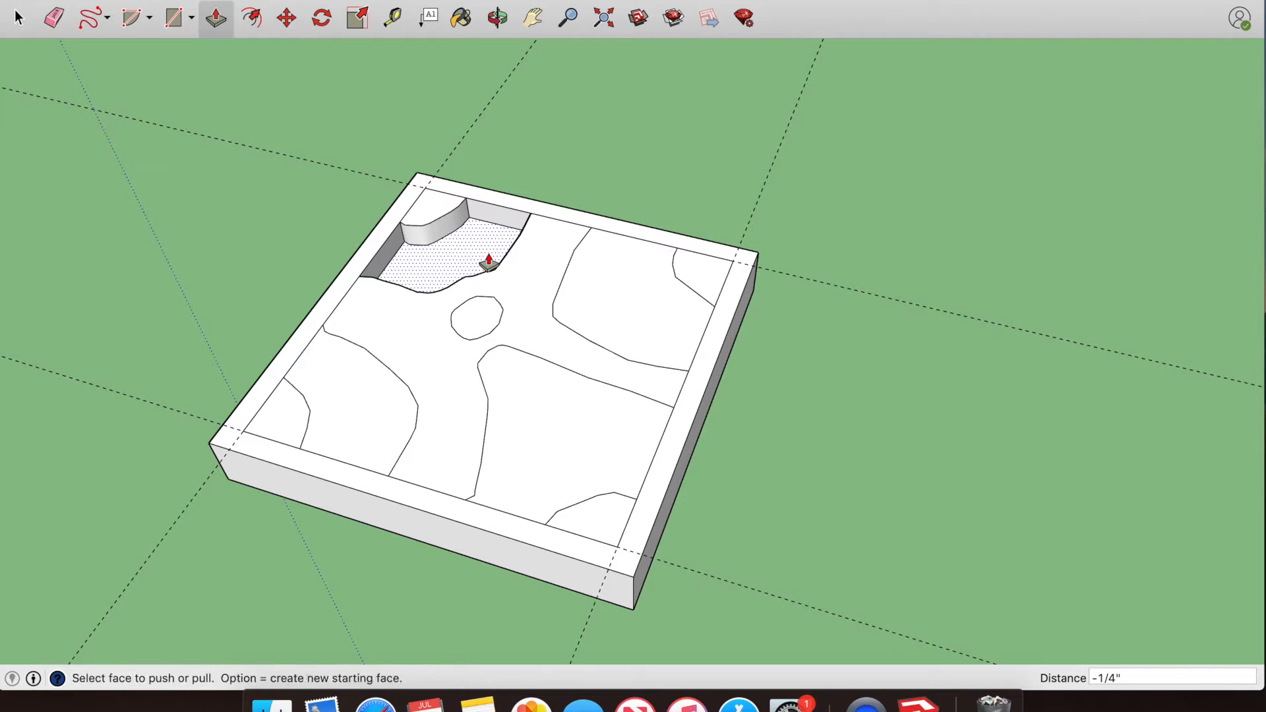
{"action": "left_click", "coordinate": [637, 293]}
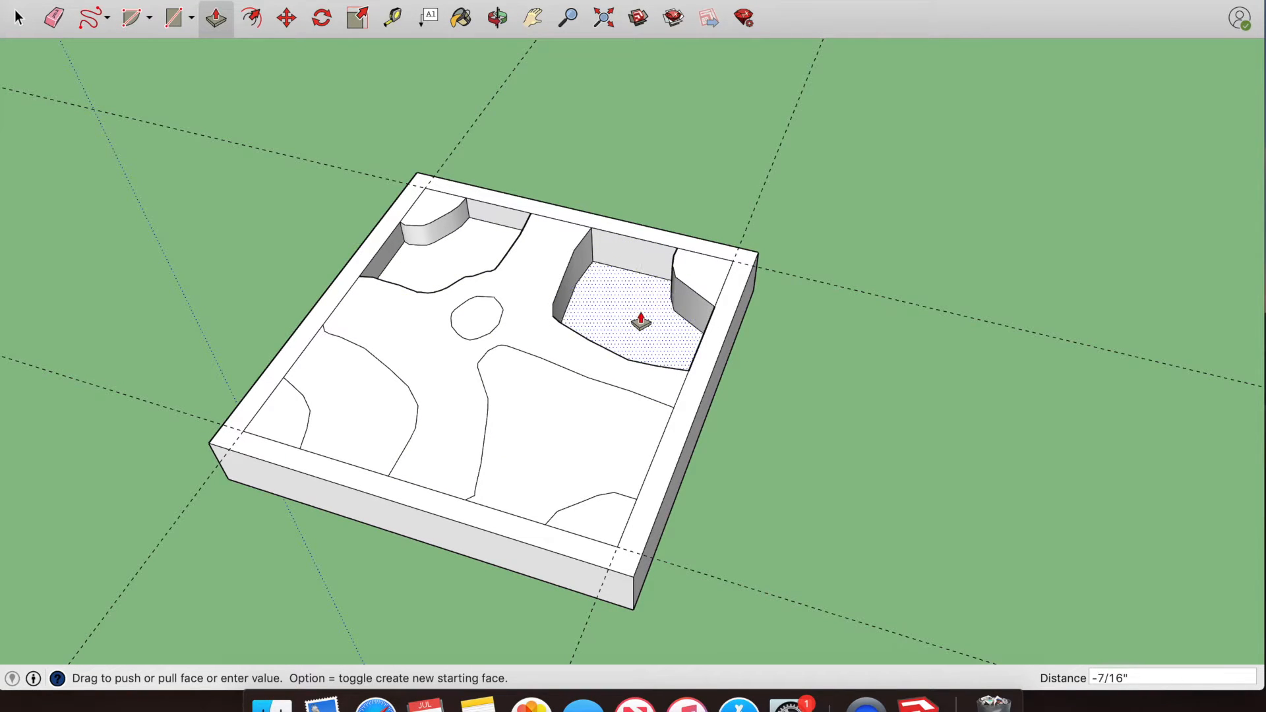
{"action": "left_click", "coordinate": [639, 310]}
{"action": "left_click", "coordinate": [522, 423]}
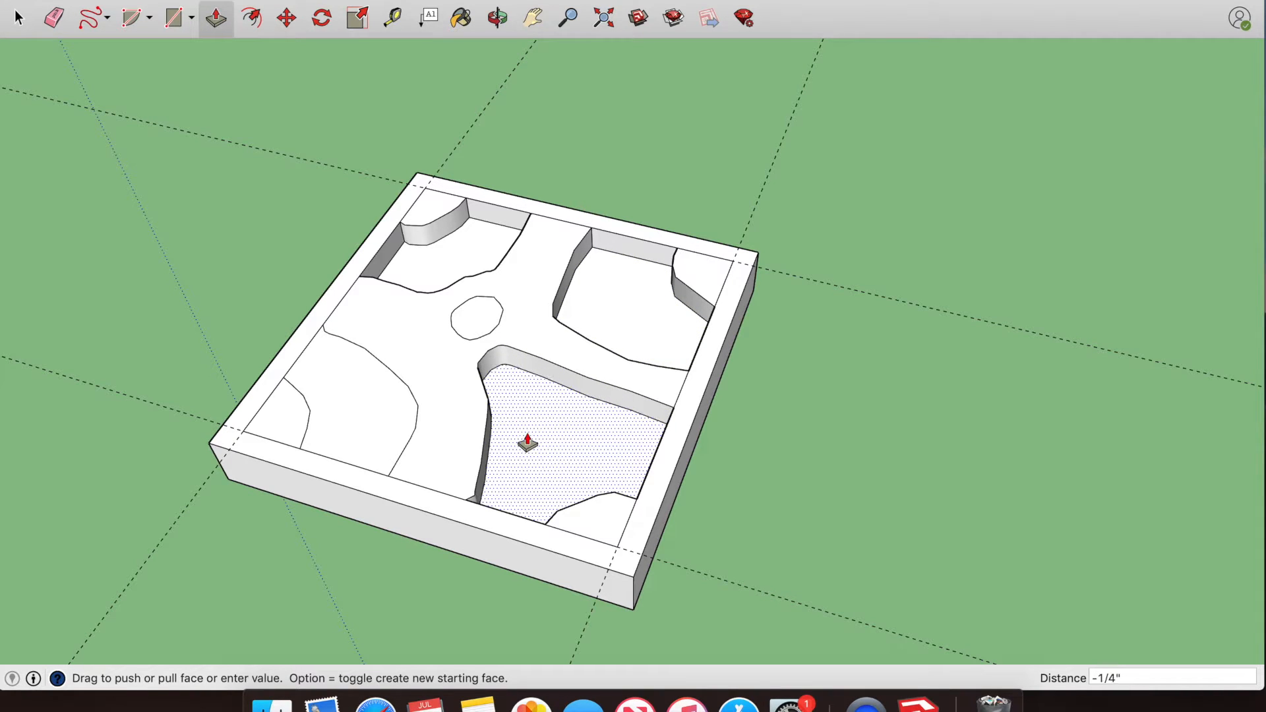
{"action": "left_click", "coordinate": [529, 443]}
{"action": "left_click", "coordinate": [398, 410]}
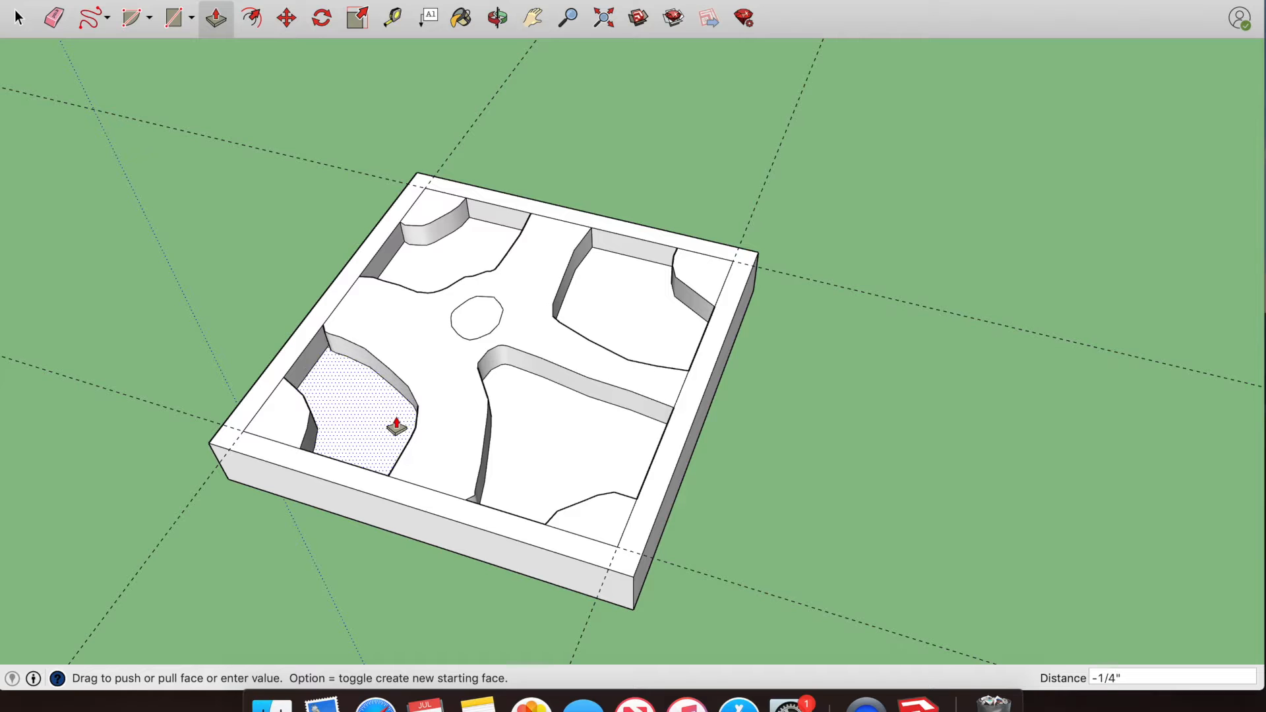
{"action": "left_click", "coordinate": [396, 427]}
Step: Push the central loop's face down by 1/4 inch to form a shallow hole
{"action": "middle_click_drag", "start_coordinate": [666, 373], "coordinate": [596, 412]}
{"action": "left_click", "coordinate": [561, 215]}
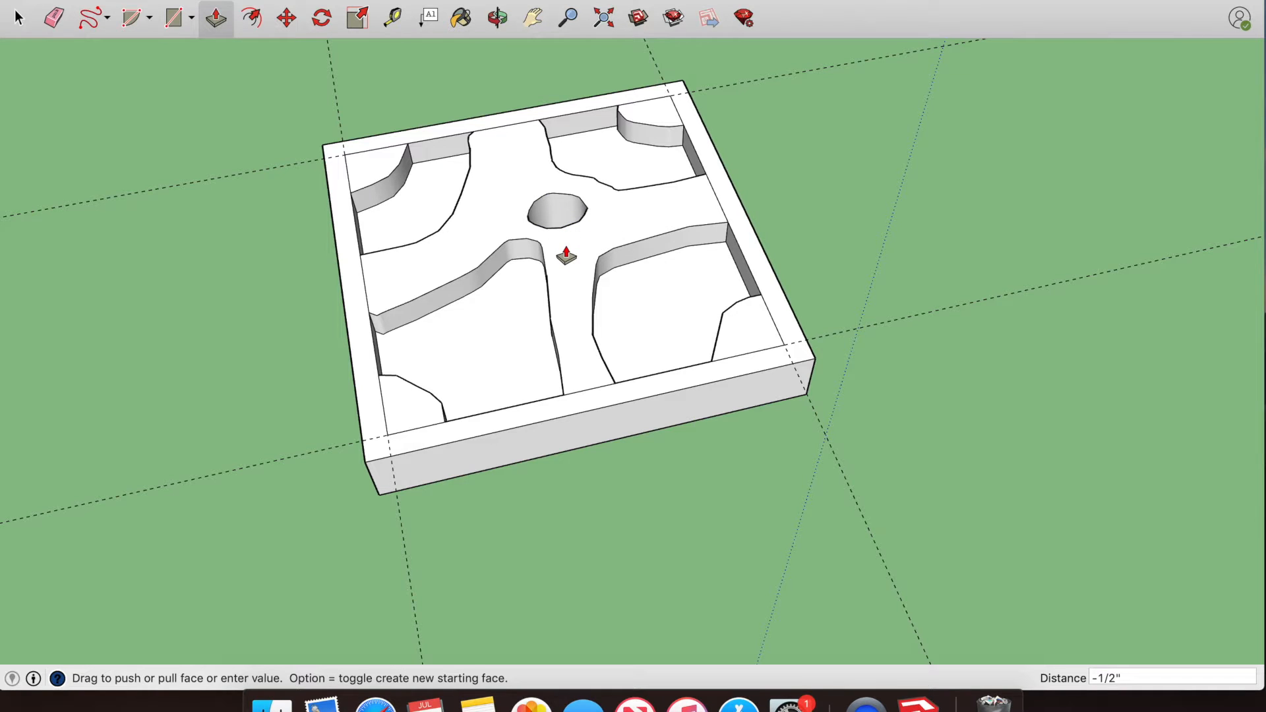
{"action": "middle_click_drag", "start_coordinate": [560, 215], "coordinate": [567, 306]}
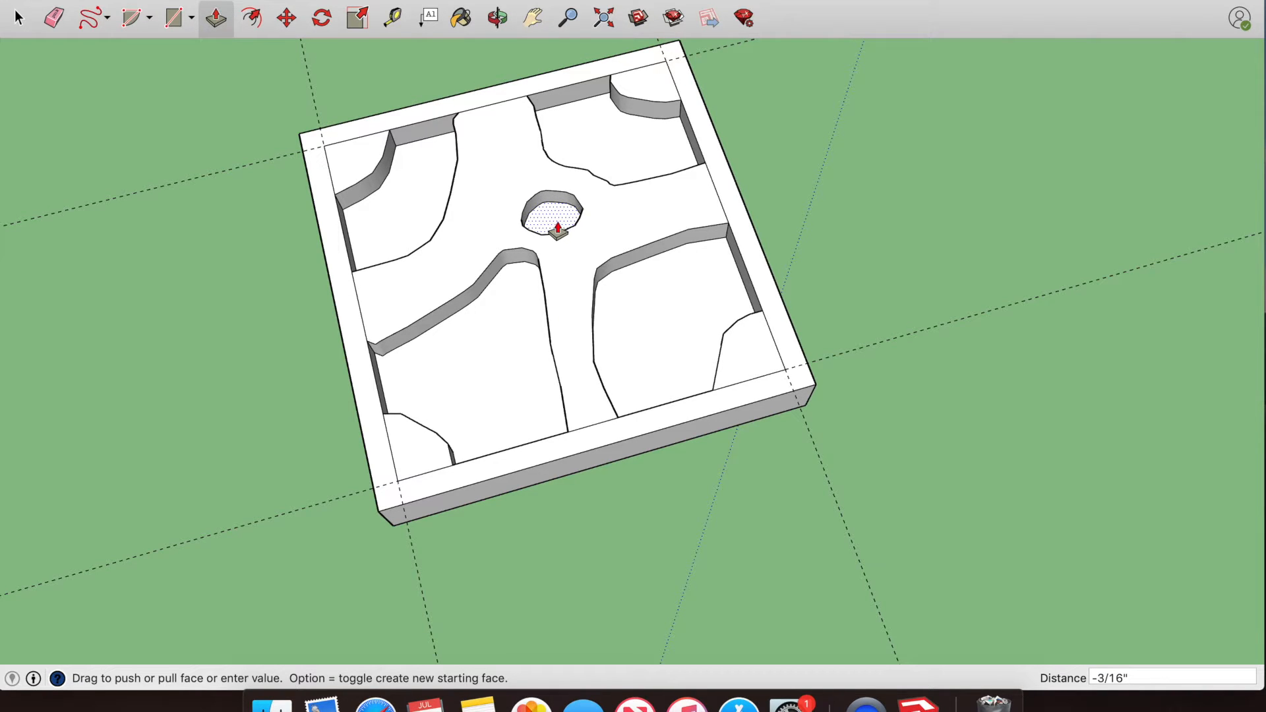
{"action": "left_click", "coordinate": [557, 226]}
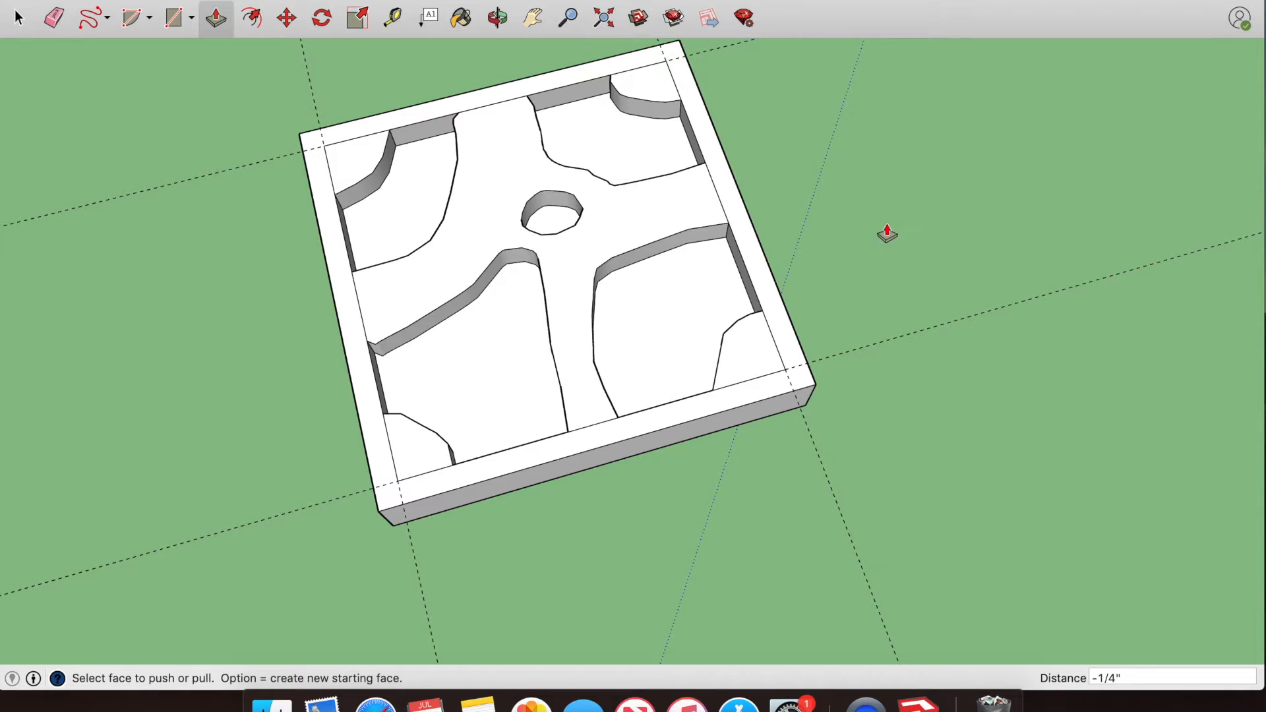
Step: Push the front-right pocket's floor down past the tile and bring it back flush with the underside to cut an opening
{"action": "left_click", "coordinate": [678, 286]}
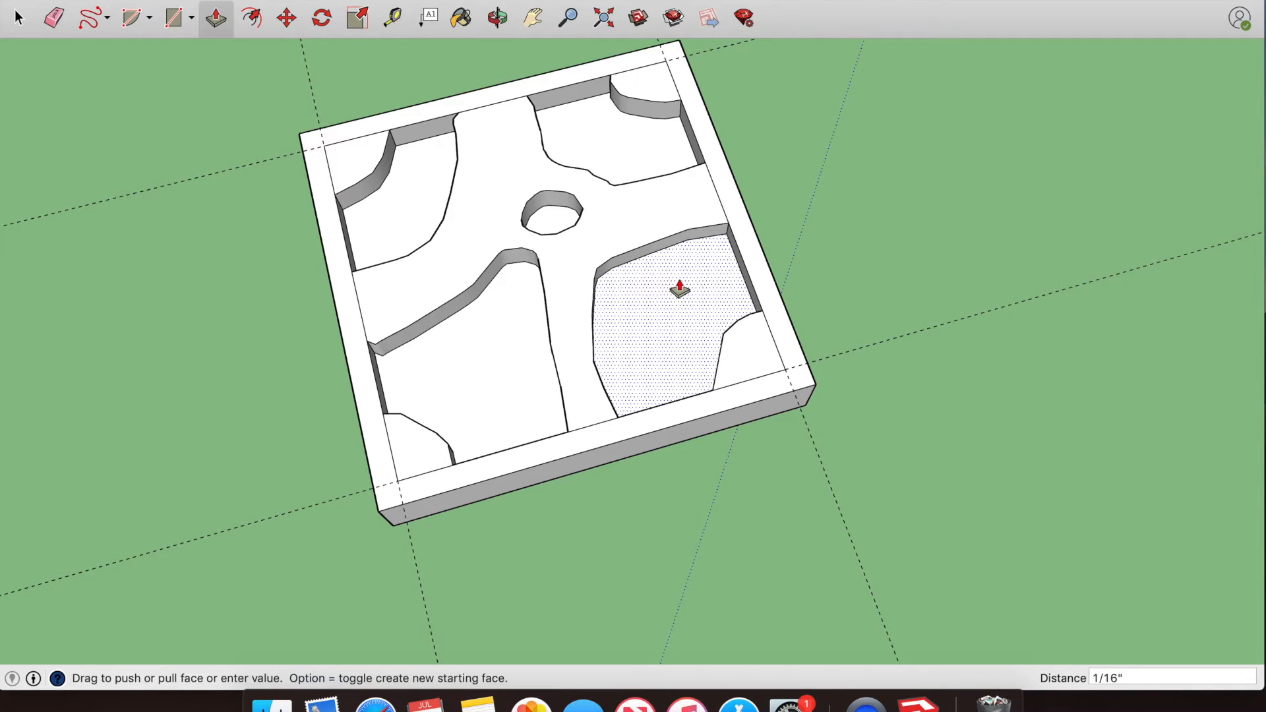
{"action": "left_click", "coordinate": [677, 336]}
{"action": "left_click", "coordinate": [660, 347]}
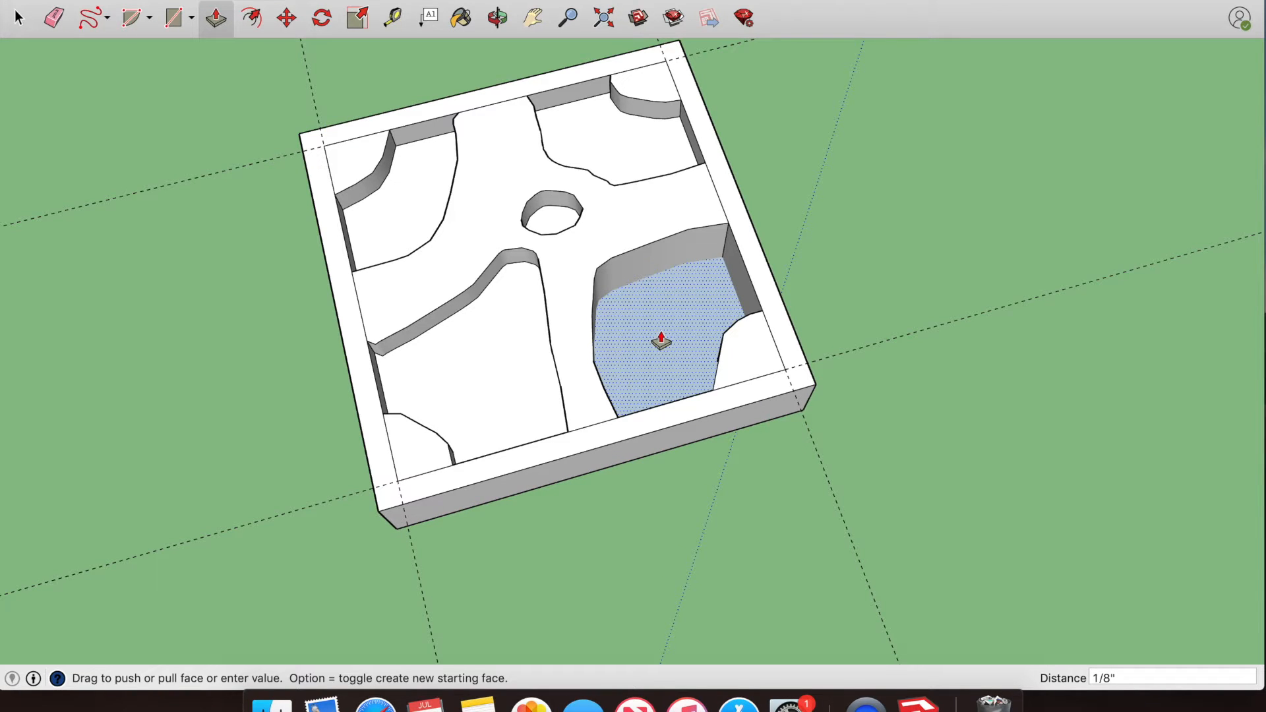
{"action": "left_click", "coordinate": [658, 340]}
{"action": "middle_click_drag", "start_coordinate": [975, 319], "coordinate": [875, 3]}
{"action": "middle_click_drag", "start_coordinate": [754, 536], "coordinate": [782, 204]}
{"action": "left_click", "coordinate": [682, 360]}
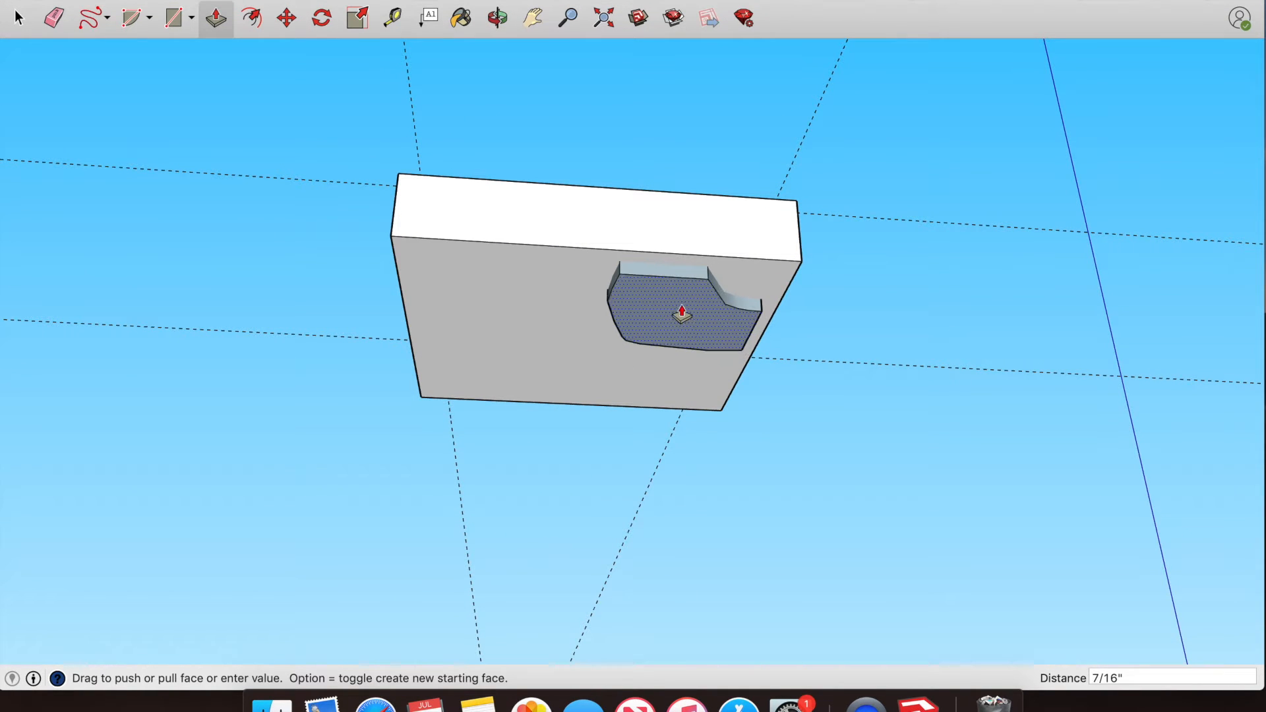
{"action": "left_click", "coordinate": [682, 305]}
{"action": "middle_click_drag", "start_coordinate": [978, 288], "coordinate": [1093, 536]}
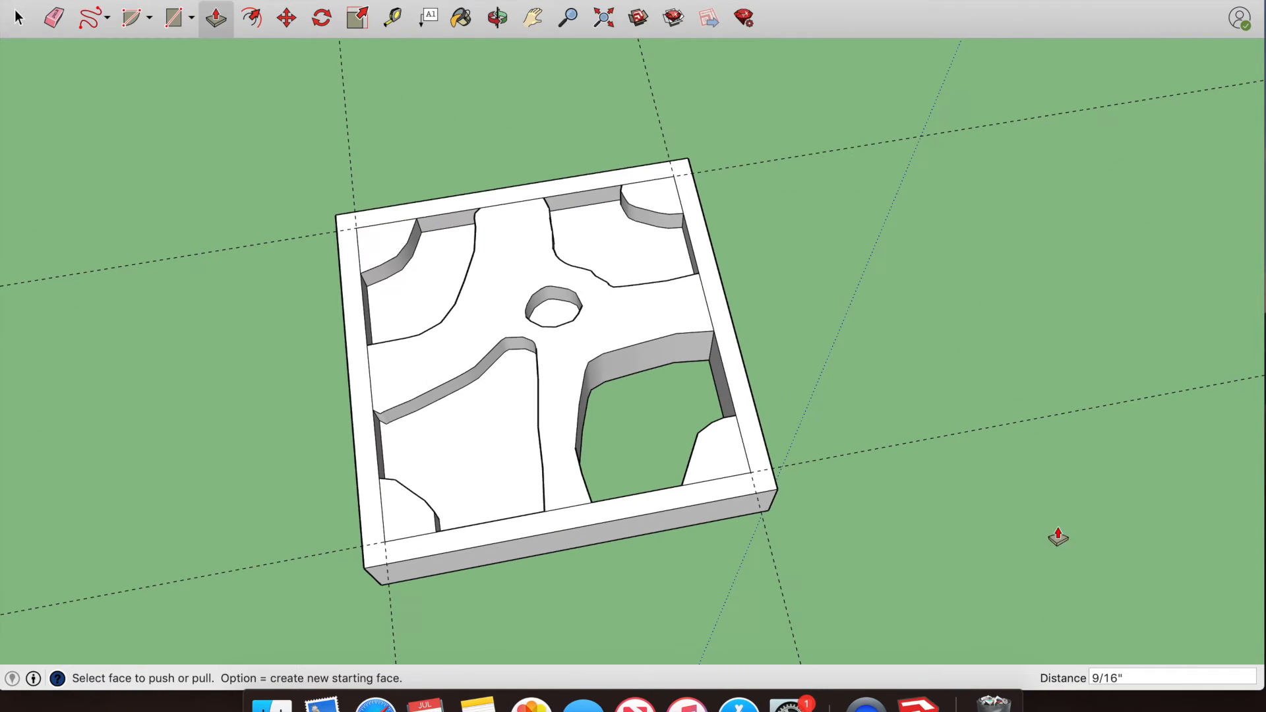
Step: Push the floors of the front-left and back-left pockets down 3/8 inch to cut both through the tile
{"action": "left_click", "coordinate": [494, 461]}
{"action": "left_click", "coordinate": [503, 511]}
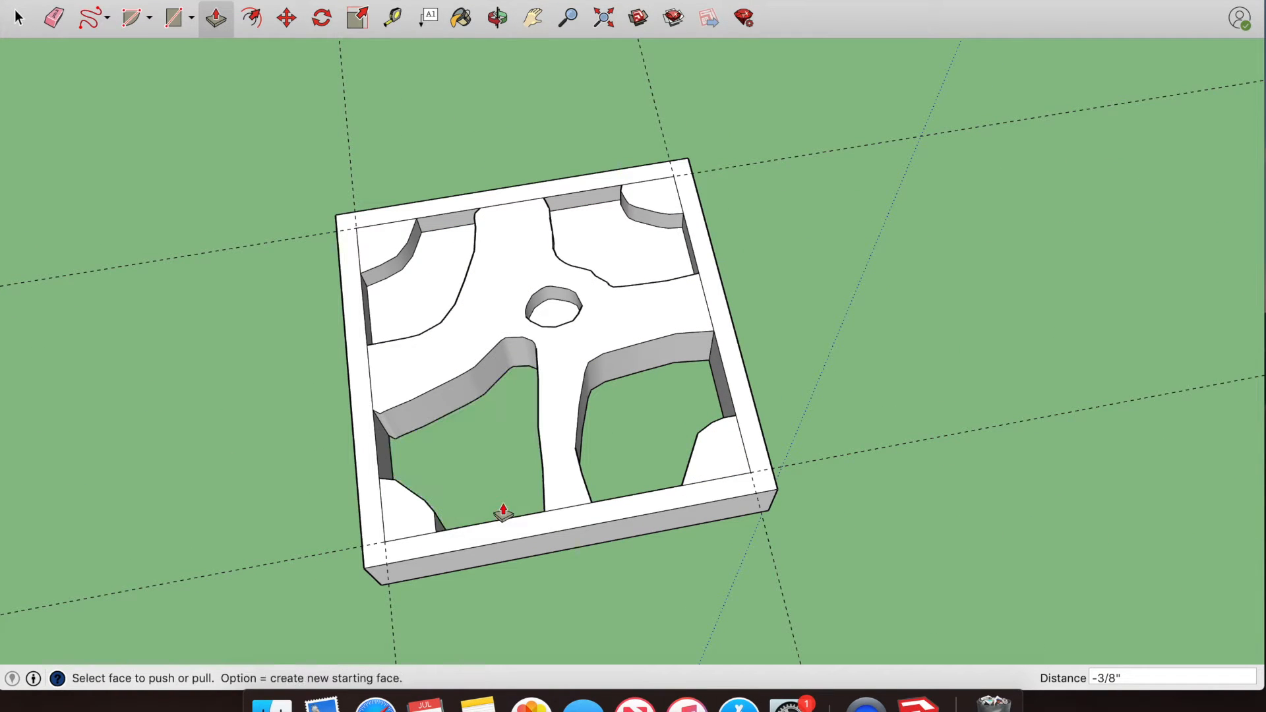
{"action": "left_click", "coordinate": [442, 286]}
{"action": "left_click", "coordinate": [443, 310]}
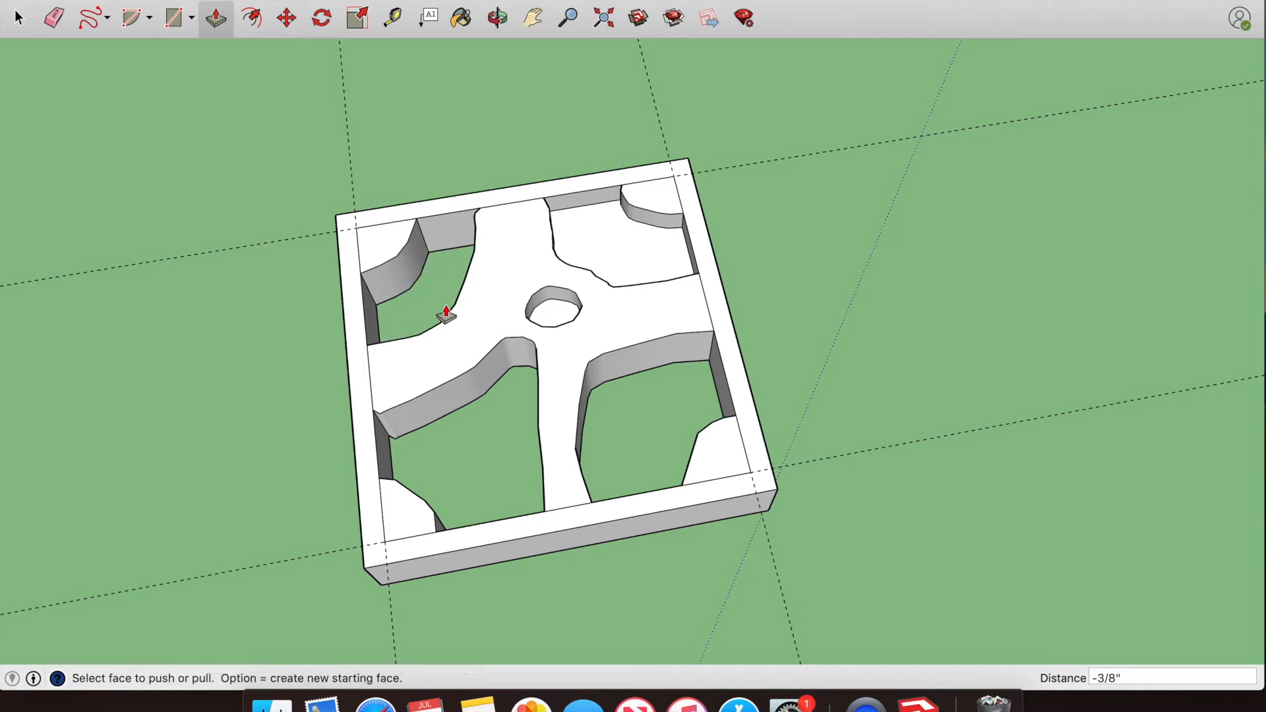
Step: Push the back-right pocket's floor down 1/2 inch, and push it back 1/8 inch from below to open the pocket
{"action": "left_click", "coordinate": [630, 277]}
{"action": "left_click", "coordinate": [628, 277]}
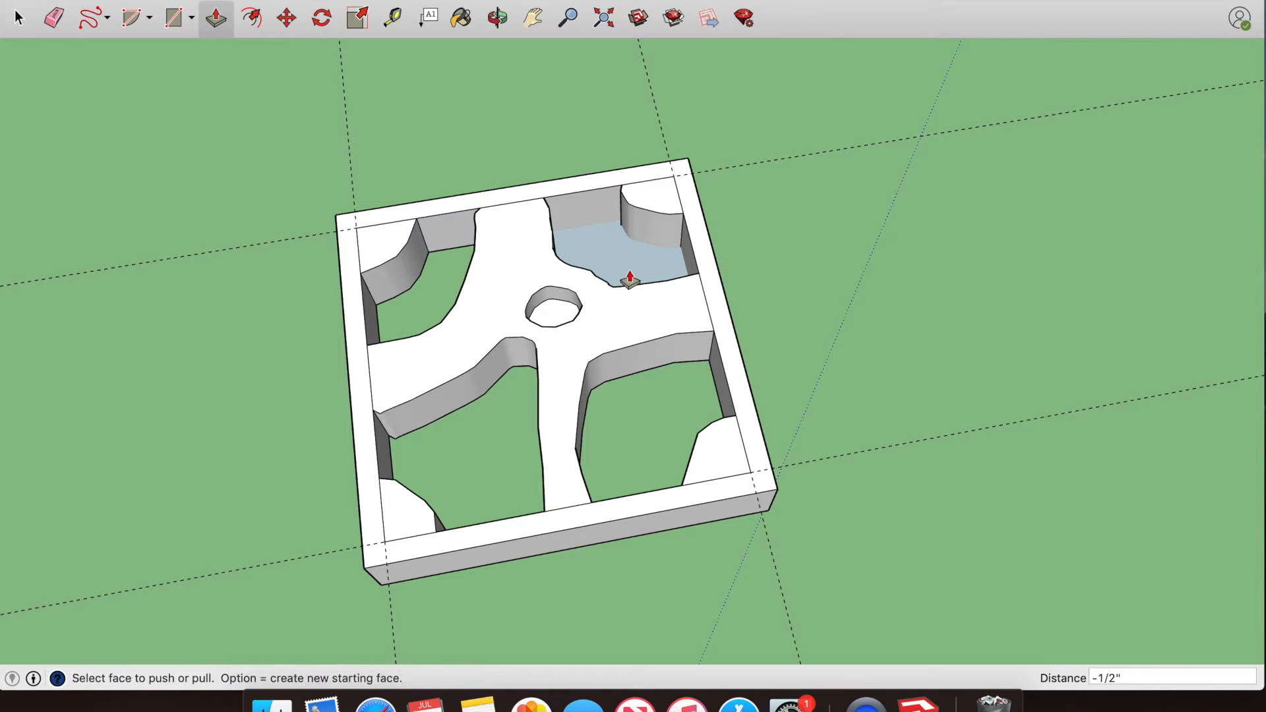
{"action": "key", "text": "o"}
{"action": "left_click_drag", "start_coordinate": [898, 266], "coordinate": [756, 83]}
{"action": "key", "text": "p"}
{"action": "middle_click_drag", "start_coordinate": [974, 446], "coordinate": [980, 334]}
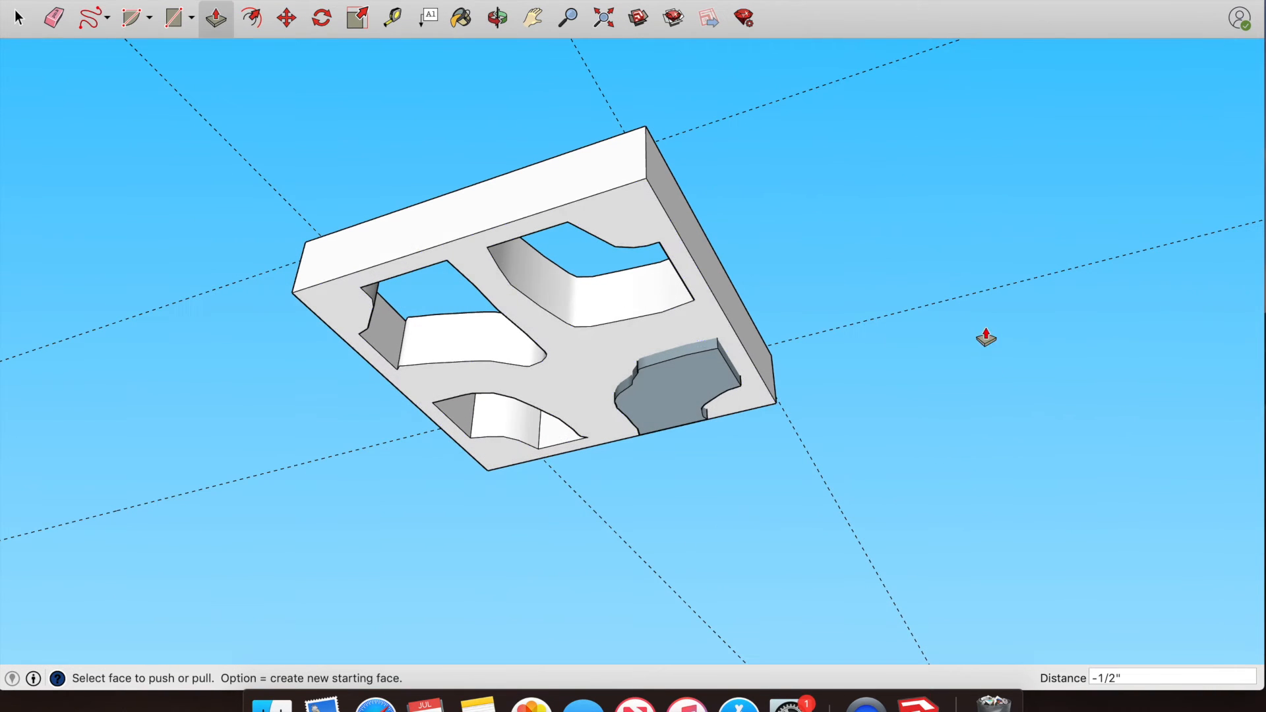
{"action": "left_click", "coordinate": [644, 410]}
{"action": "left_click", "coordinate": [664, 381]}
{"action": "middle_click_drag", "start_coordinate": [944, 331], "coordinate": [904, 557]}
{"action": "middle_click_drag", "start_coordinate": [907, 393], "coordinate": [877, 637]}
Step: Push the central hole's floor down 1 11/16 inches, and push it back 1 5/16 inches from below to make a through hole
{"action": "scroll", "coordinate": [762, 366], "scroll_direction": "up", "scroll_amount": 1}
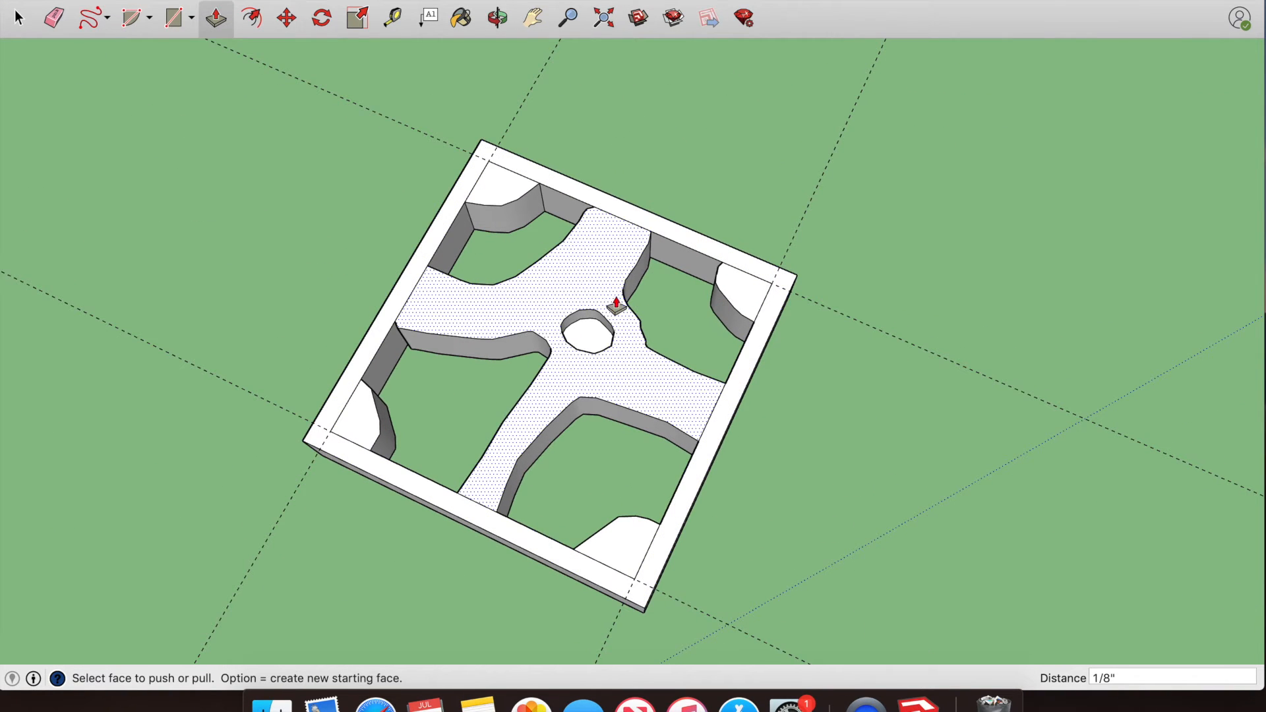
{"action": "left_click", "coordinate": [594, 334]}
{"action": "left_click", "coordinate": [598, 389]}
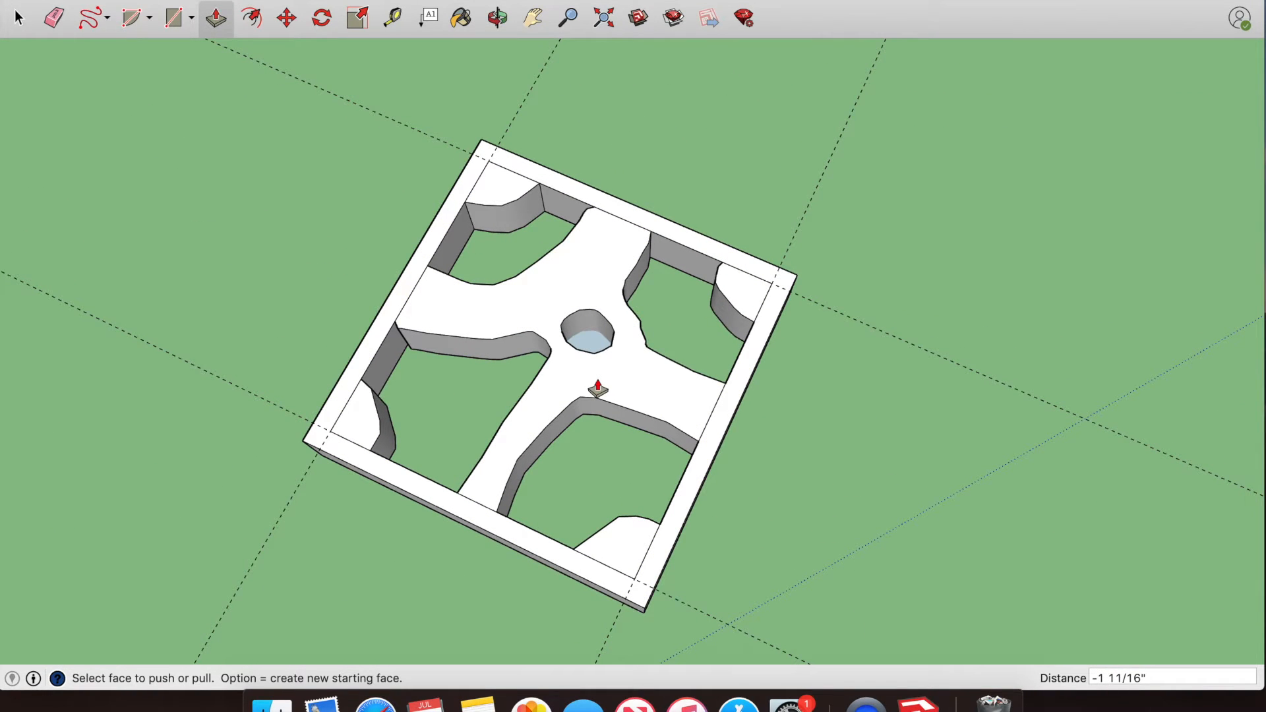
{"action": "key", "text": "o"}
{"action": "left_click_drag", "start_coordinate": [873, 491], "coordinate": [862, 161]}
{"action": "key", "text": "p"}
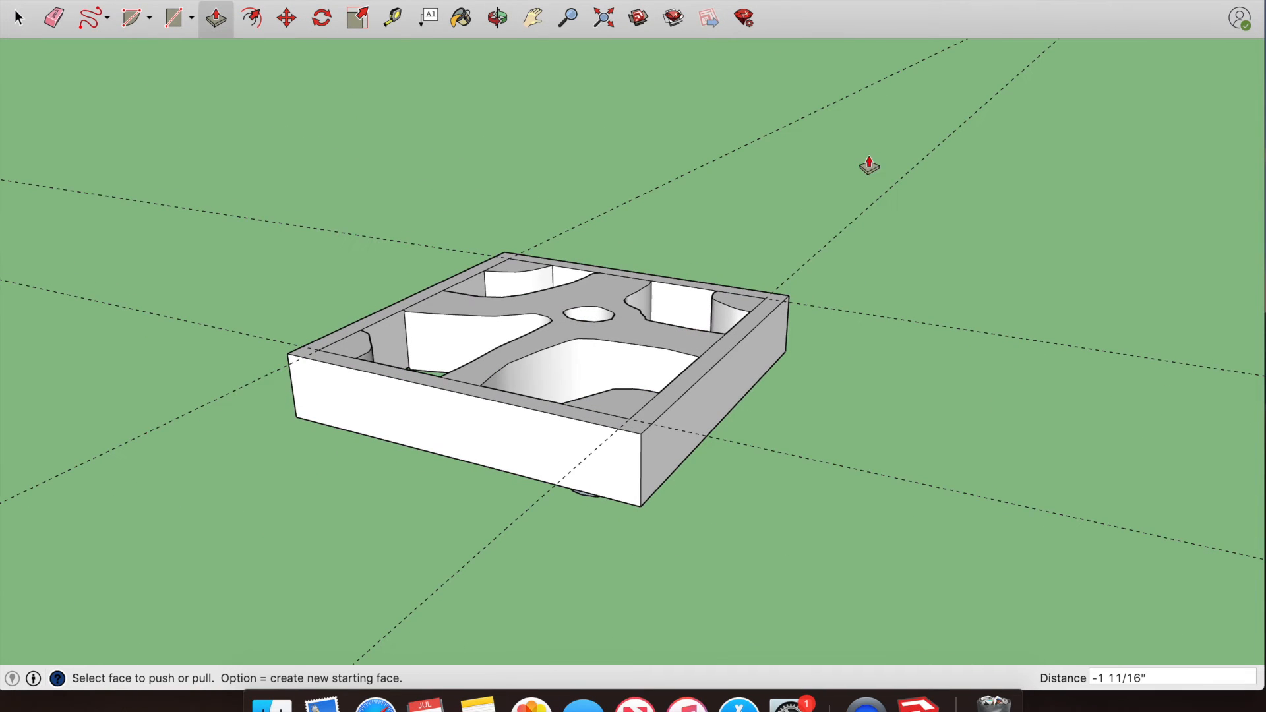
{"action": "middle_click_drag", "start_coordinate": [815, 504], "coordinate": [618, 479]}
{"action": "left_click", "coordinate": [618, 480]}
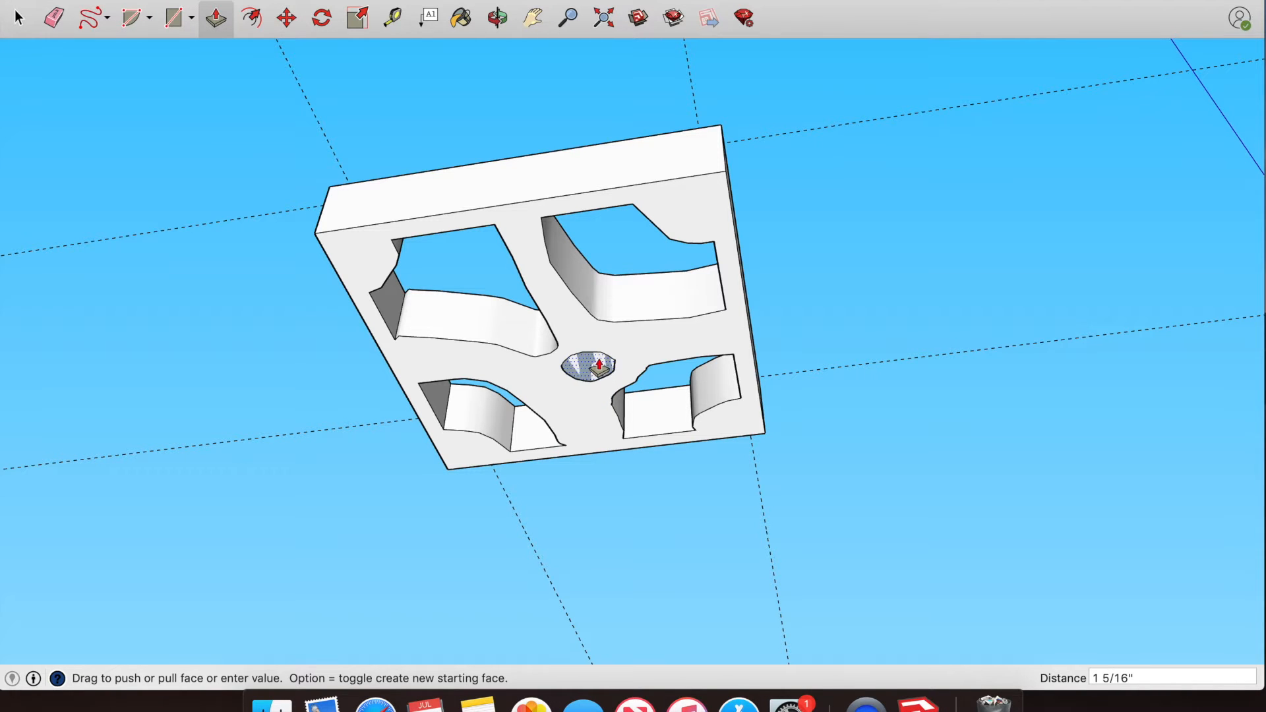
{"action": "left_click", "coordinate": [597, 365]}
{"action": "middle_click_drag", "start_coordinate": [853, 319], "coordinate": [336, 619]}
Step: Examine the tile's through-cut pockets, central hole and border from several angles and distances
{"action": "scroll", "coordinate": [881, 532], "scroll_direction": "down", "scroll_amount": 3}
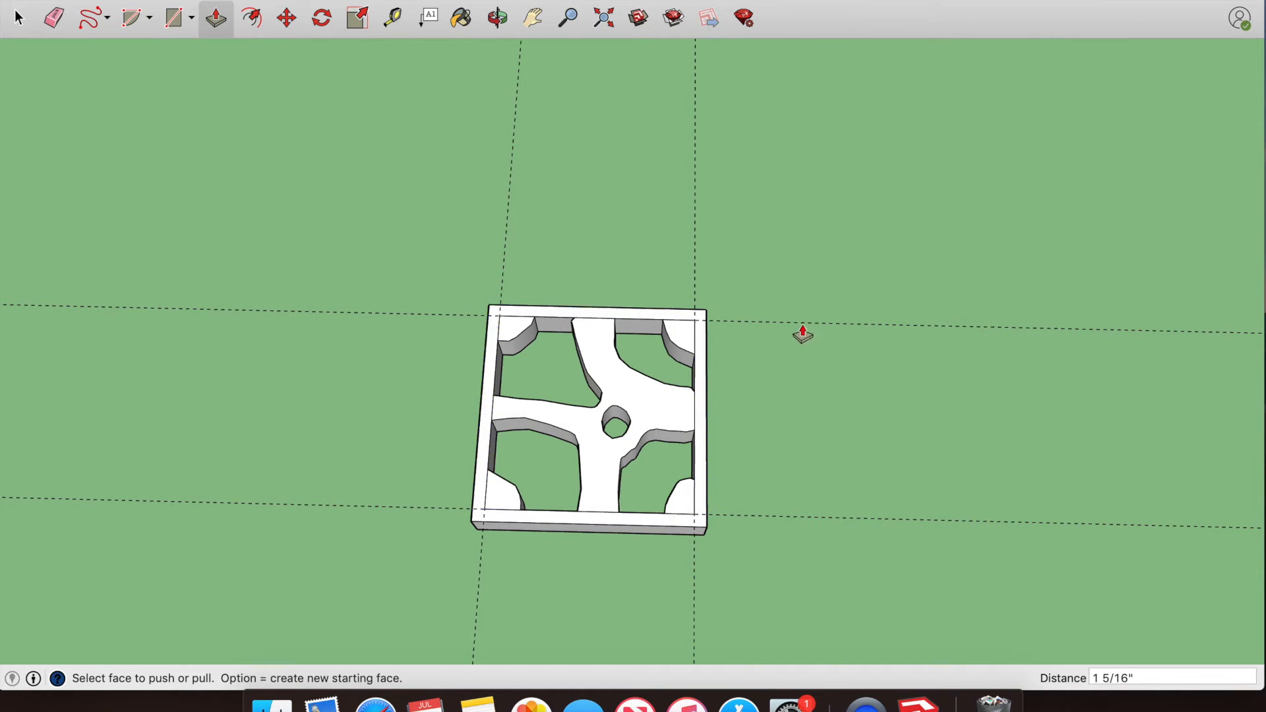
{"action": "scroll", "coordinate": [731, 326], "scroll_direction": "up", "scroll_amount": 3}
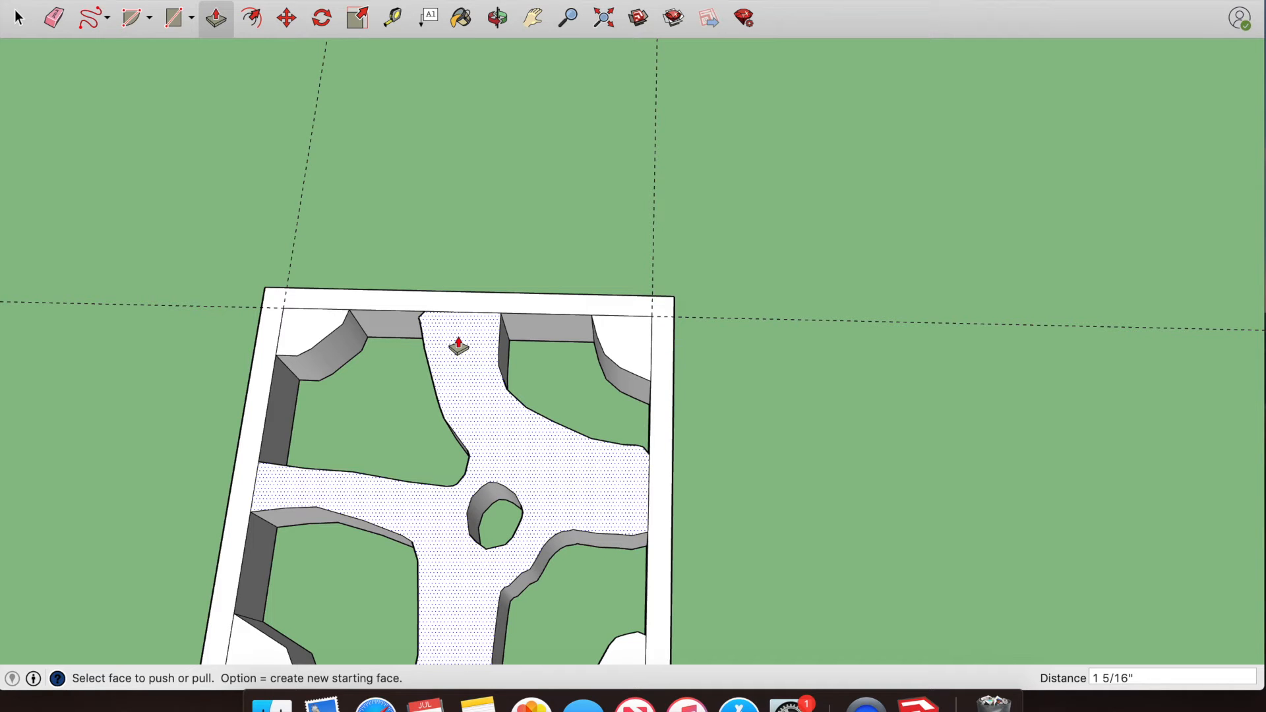
{"action": "scroll", "coordinate": [485, 345], "scroll_direction": "down", "scroll_amount": 3}
{"action": "middle_click_drag", "start_coordinate": [701, 433], "coordinate": [717, 353]}
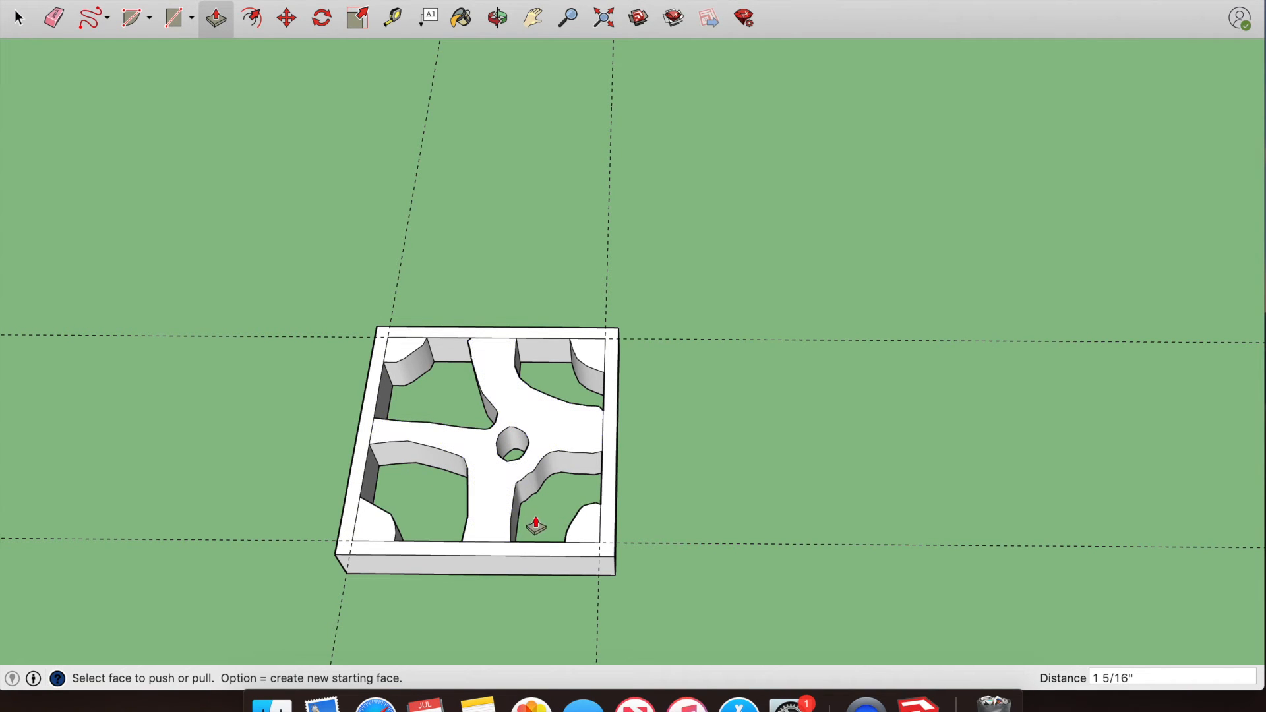
{"action": "middle_click_drag", "start_coordinate": [713, 498], "coordinate": [1163, 486]}
{"action": "middle_click_drag", "start_coordinate": [1037, 446], "coordinate": [1083, 646]}
{"action": "middle_click_drag", "start_coordinate": [1003, 400], "coordinate": [972, 455]}
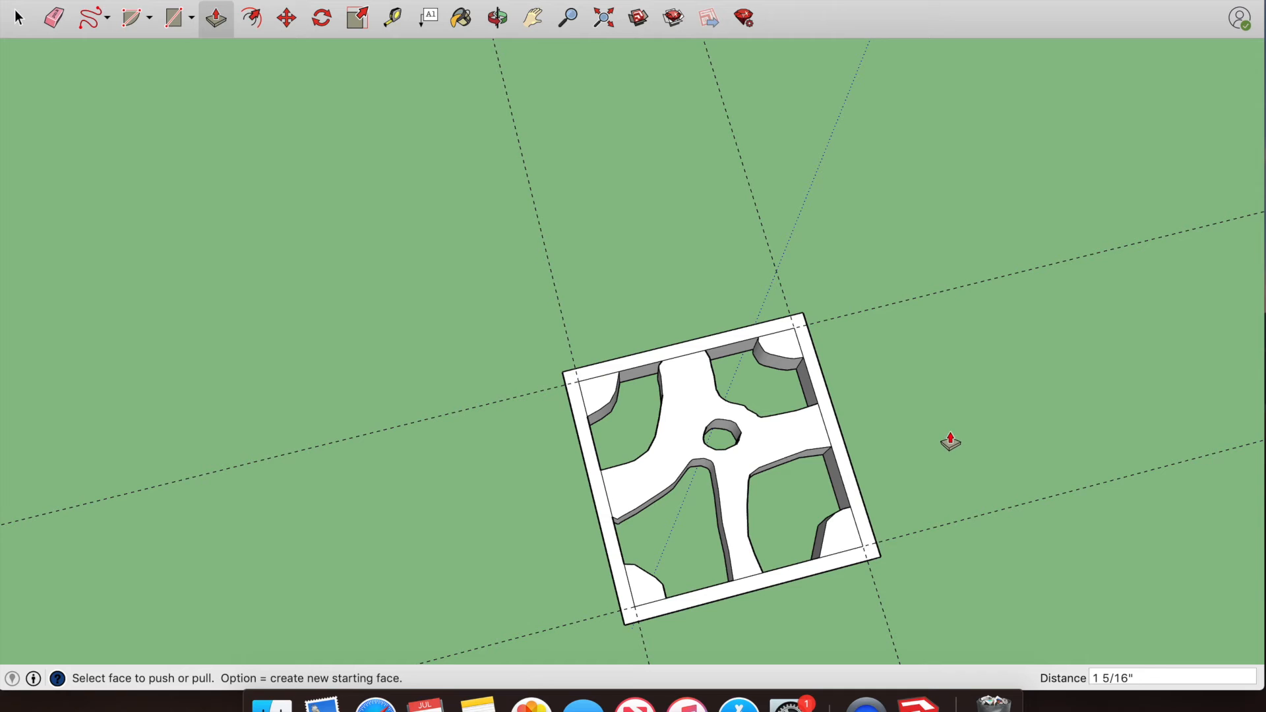
{"action": "middle_click_drag", "start_coordinate": [987, 474], "coordinate": [659, 350]}
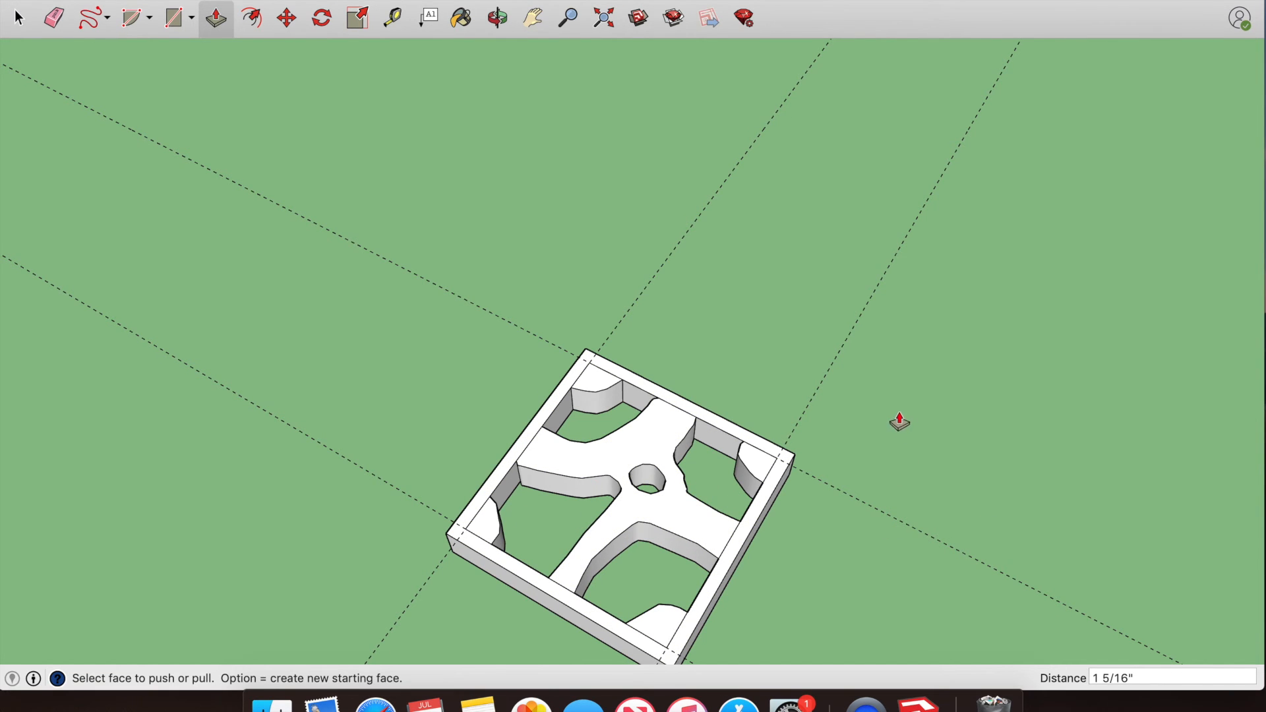
{"action": "scroll", "coordinate": [905, 423], "scroll_direction": "down", "scroll_amount": 3}
{"action": "middle_click_drag", "start_coordinate": [994, 475], "coordinate": [583, 300]}
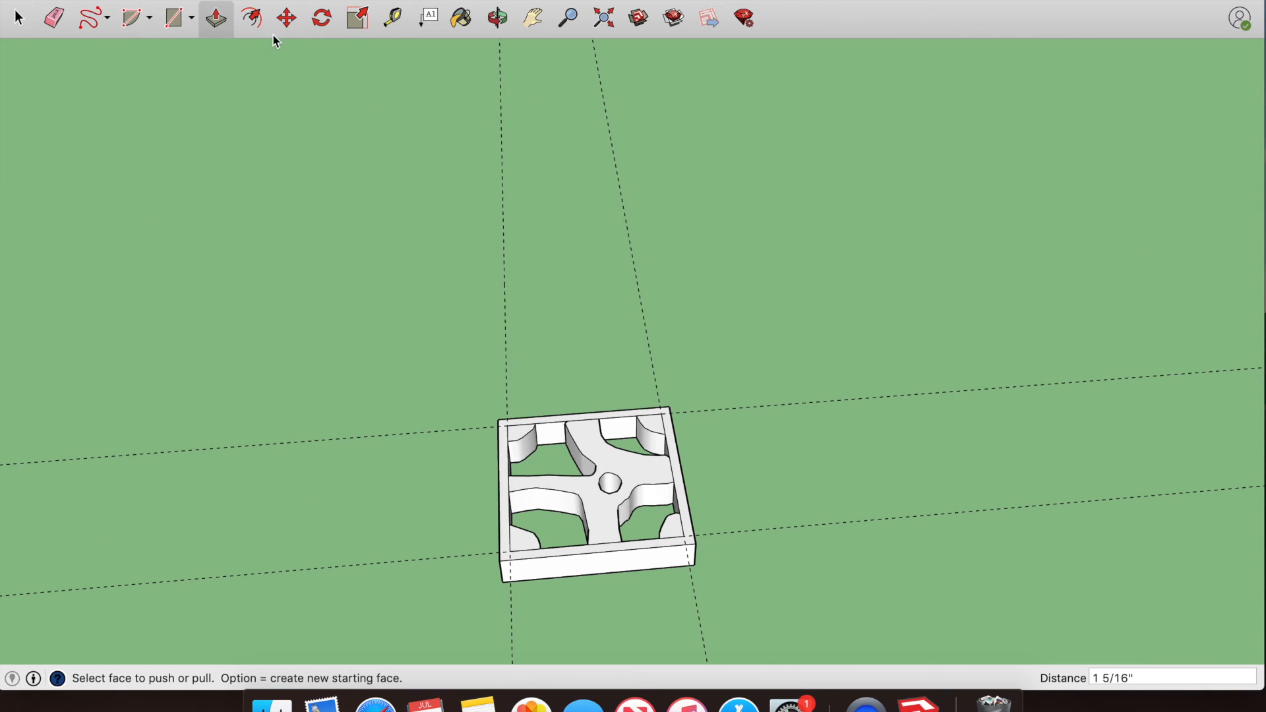
Step: Erase all the dashed guide lines around the tile
{"action": "left_click", "coordinate": [70, 19]}
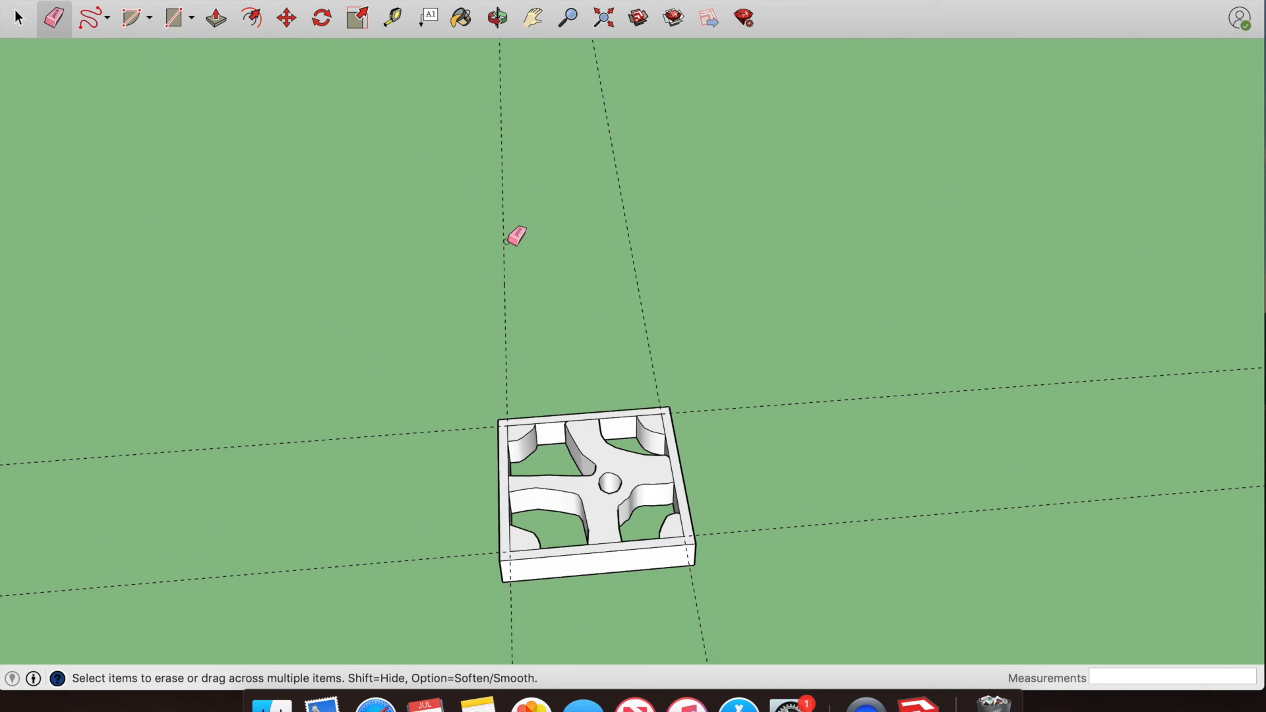
{"action": "left_click", "coordinate": [632, 251]}
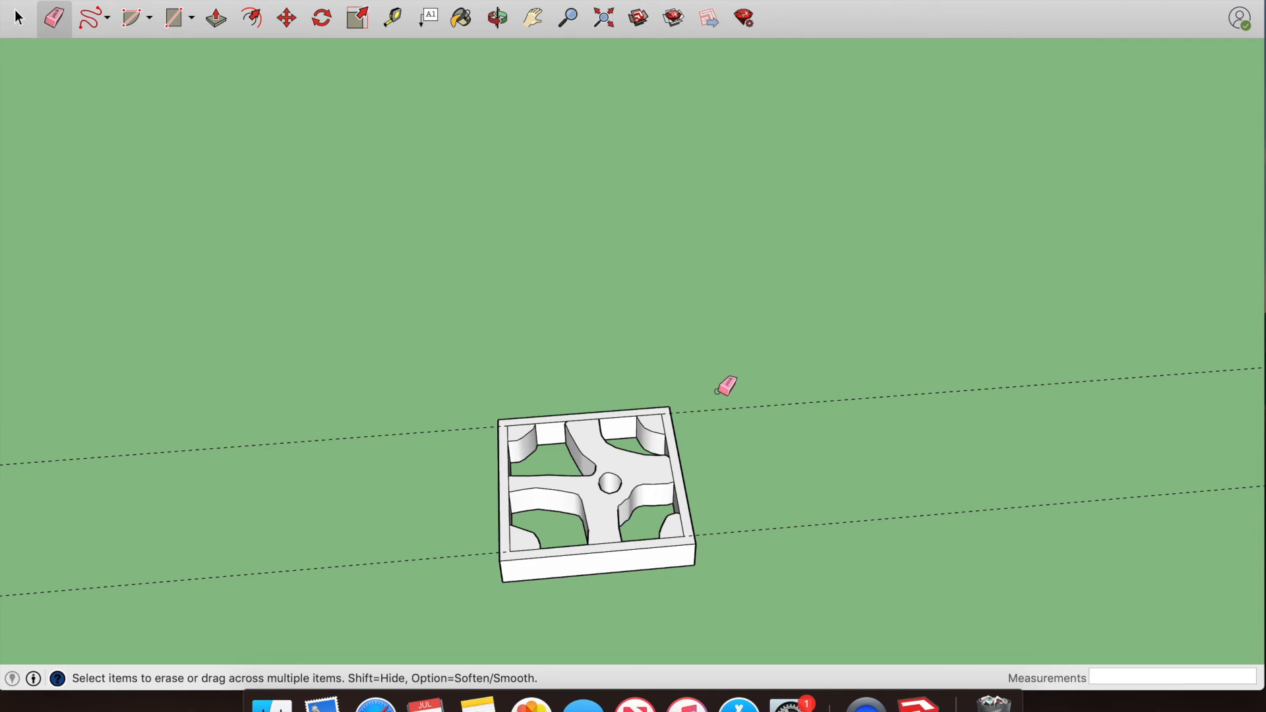
{"action": "left_click", "coordinate": [724, 407]}
{"action": "key", "text": "o"}
{"action": "mouse_move", "coordinate": [811, 417]}
{"action": "left_mouse_down"}
{"action": "mouse_move", "coordinate": [708, 469]}
{"action": "mouse_move", "coordinate": [349, 273]}
{"action": "mouse_move", "coordinate": [422, 409]}
{"action": "mouse_move", "coordinate": [703, 404]}
{"action": "mouse_move", "coordinate": [654, 383]}
{"action": "left_mouse_up"}
{"action": "key", "text": "e"}
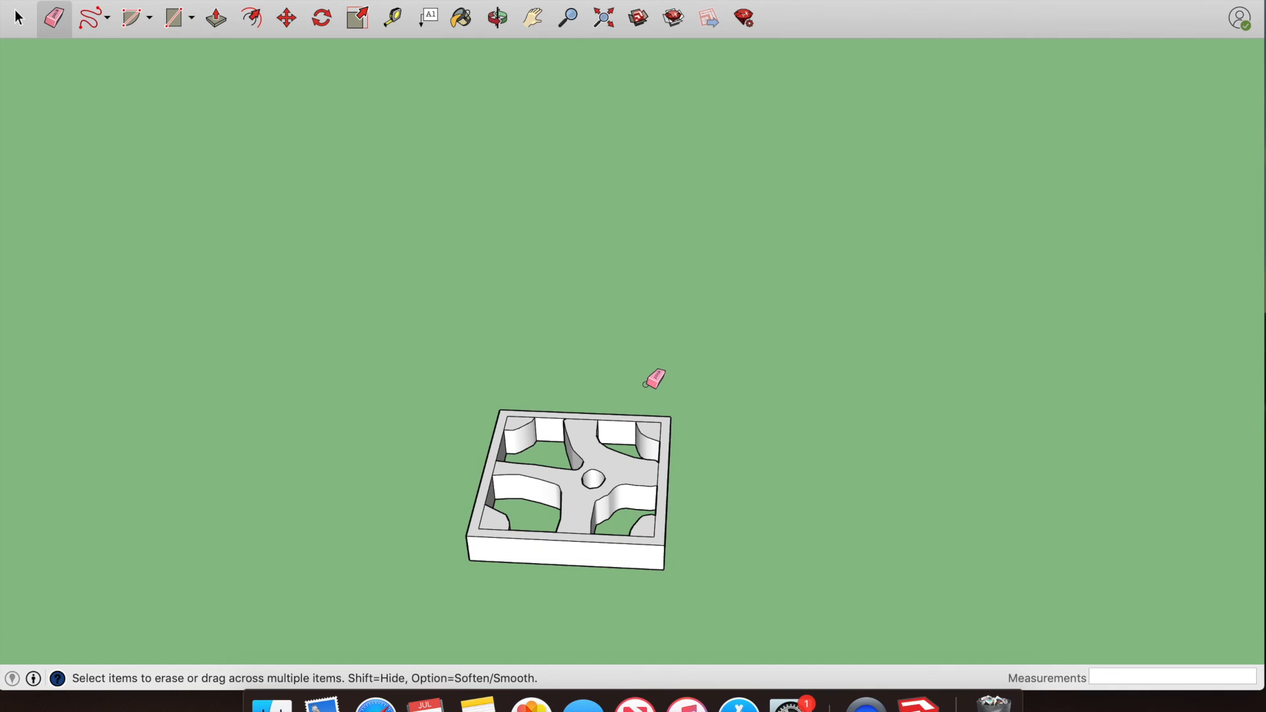
{"action": "middle_click_drag", "start_coordinate": [774, 427], "coordinate": [616, 443]}
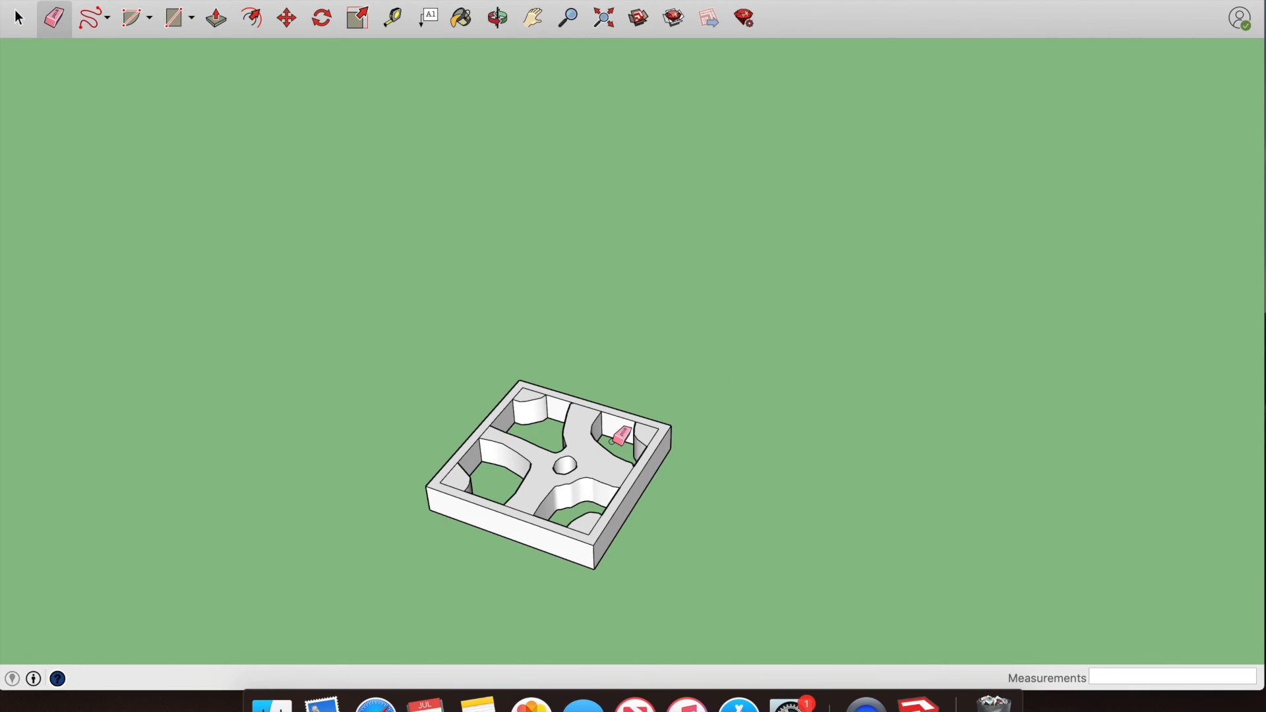